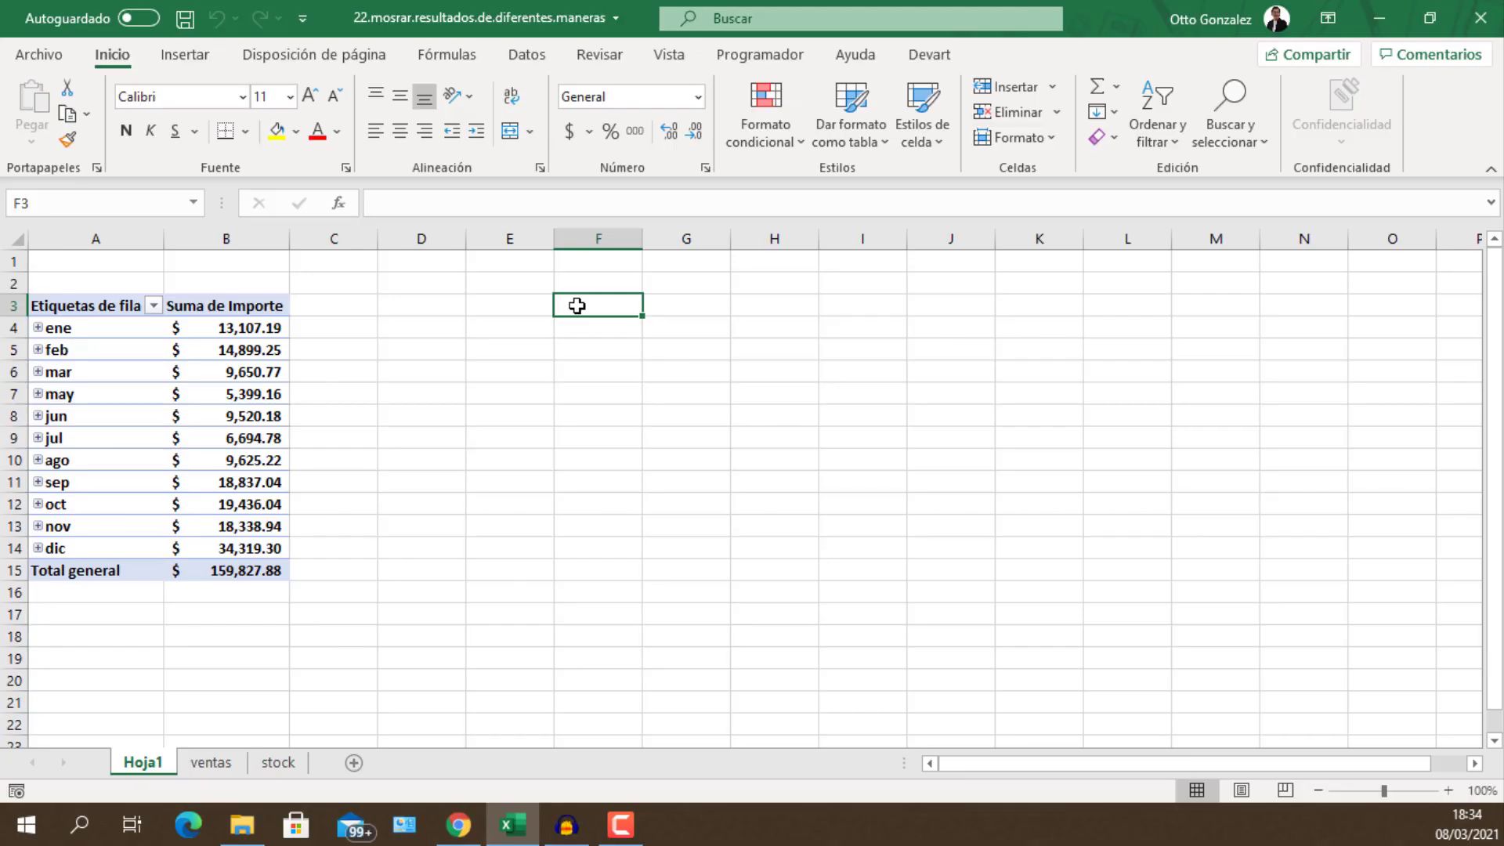
Move into the pivot table and select a Suma de Importe value in B5 so the PivotTable Fields pane appears
{"action": "key", "text": "Left"}
{"action": "key", "text": "Left"}
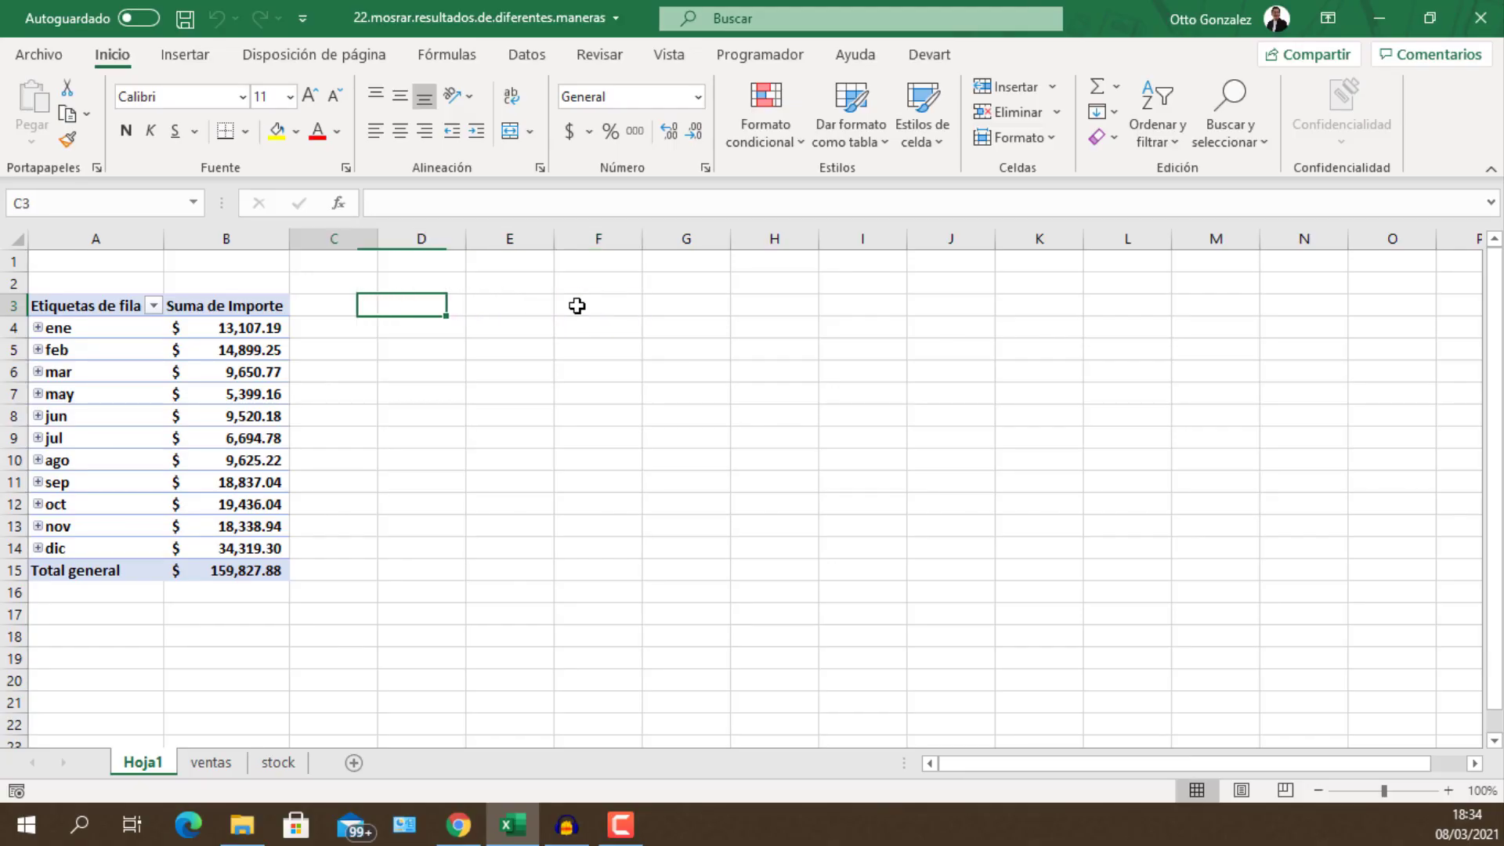
{"action": "key", "text": "Left"}
{"action": "key", "text": "Left"}
{"action": "key", "text": "Left"}
{"action": "key", "text": "Down"}
{"action": "key", "text": "Down"}
{"action": "key", "text": "Down"}
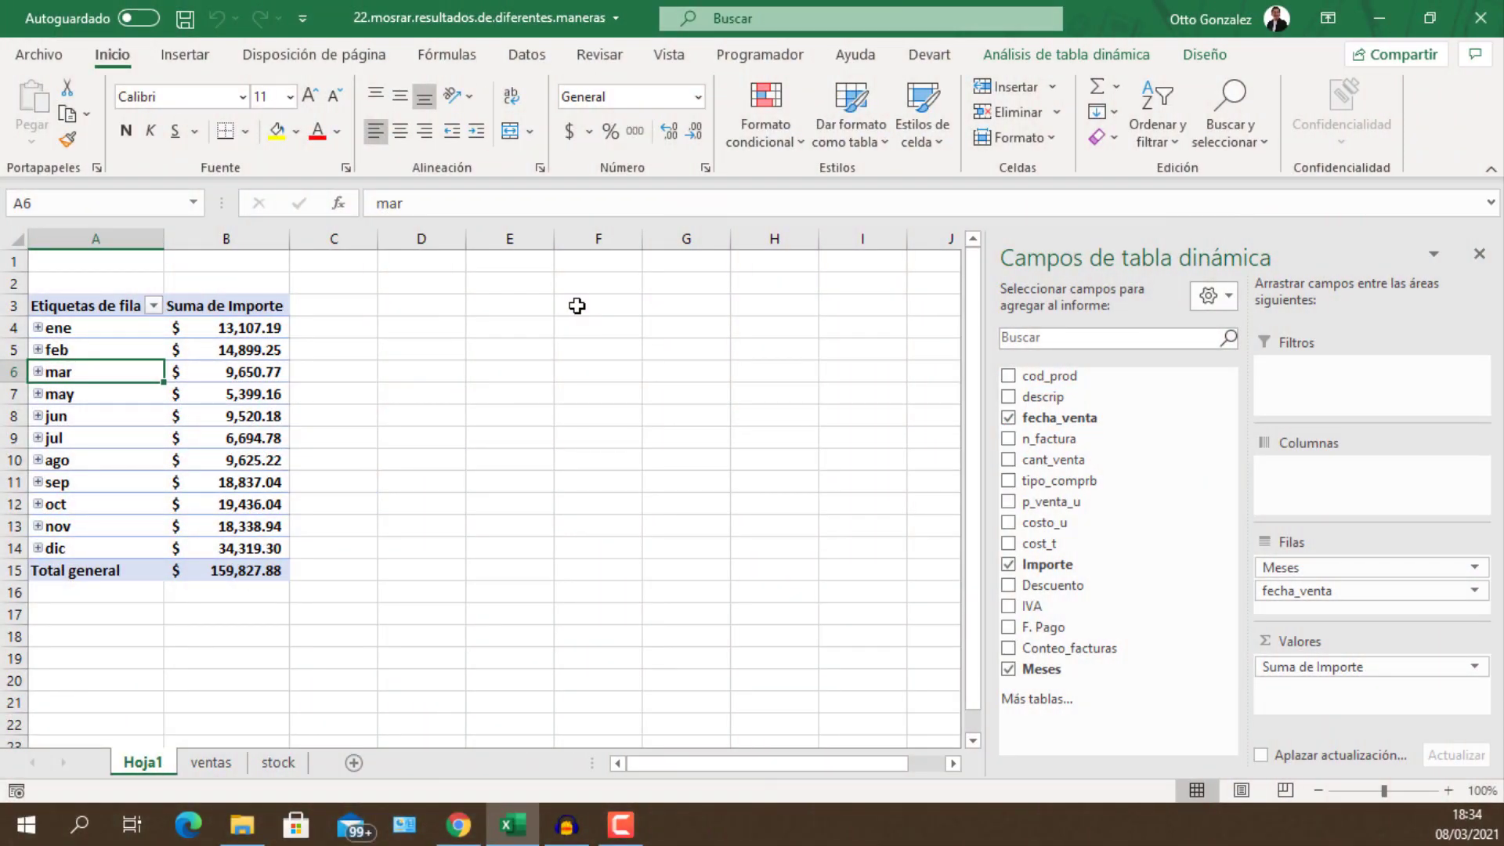
{"action": "left_click", "coordinate": [250, 355]}
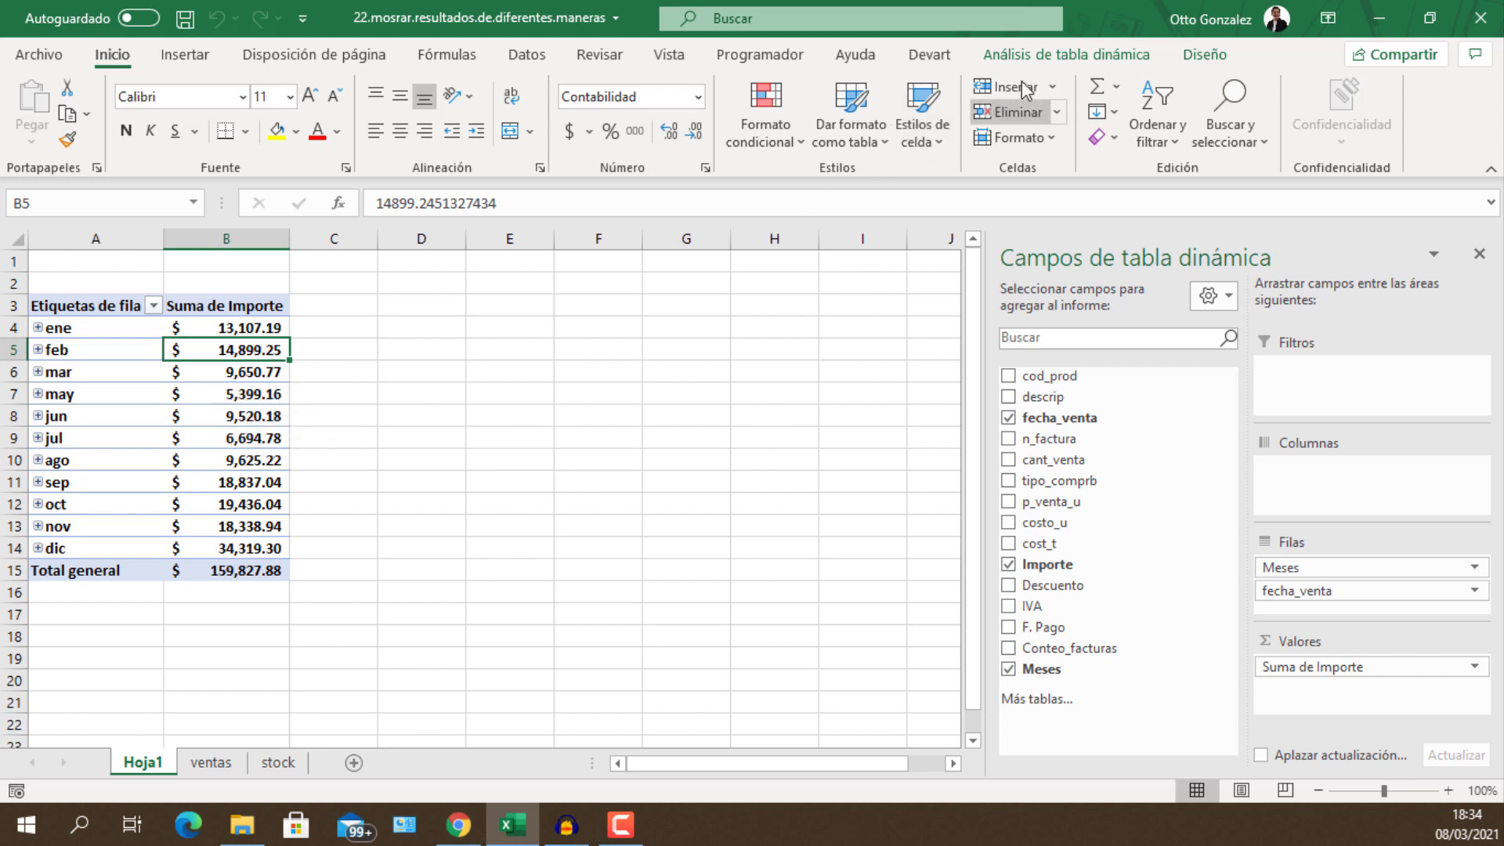
Start a Calculated Field from PivotTable Analyze, then cancel it without adding anything
{"action": "left_click", "coordinate": [1050, 60]}
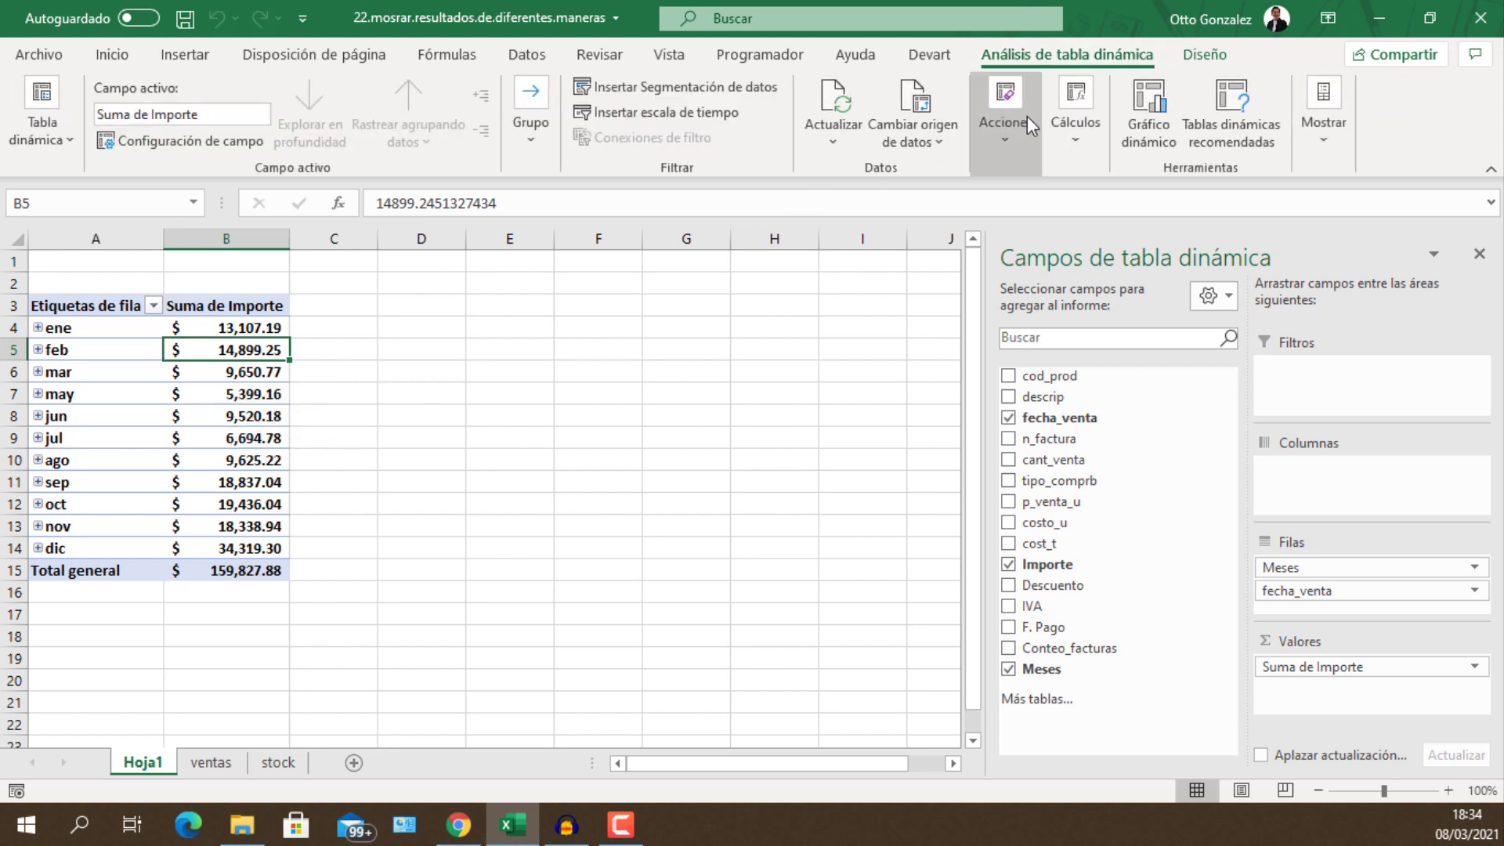
{"action": "left_click", "coordinate": [1070, 120]}
{"action": "left_click", "coordinate": [1108, 214]}
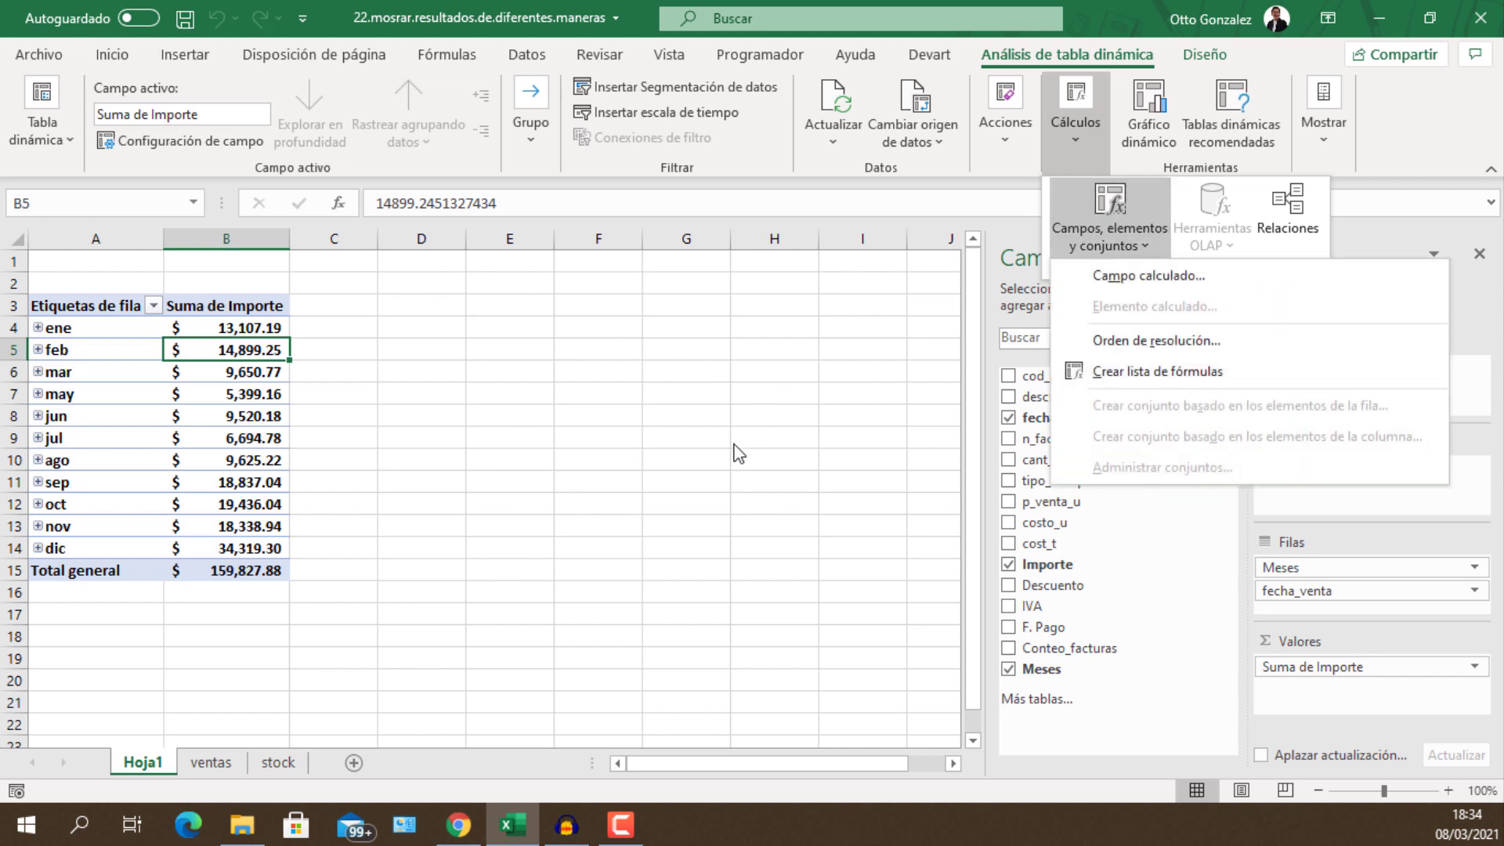
{"action": "left_click", "coordinate": [1101, 288]}
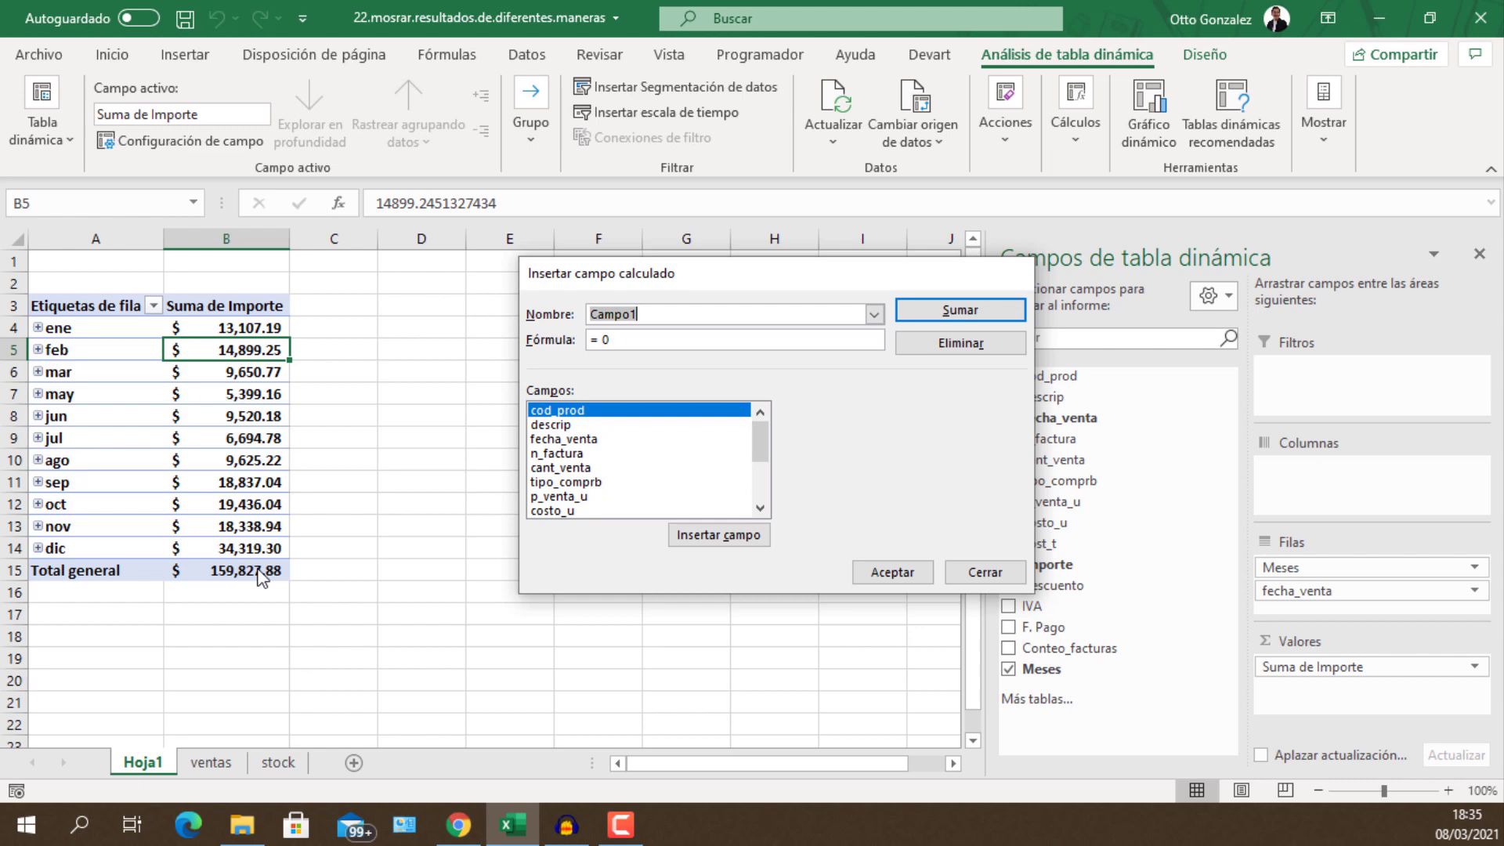
{"action": "key", "text": "Escape"}
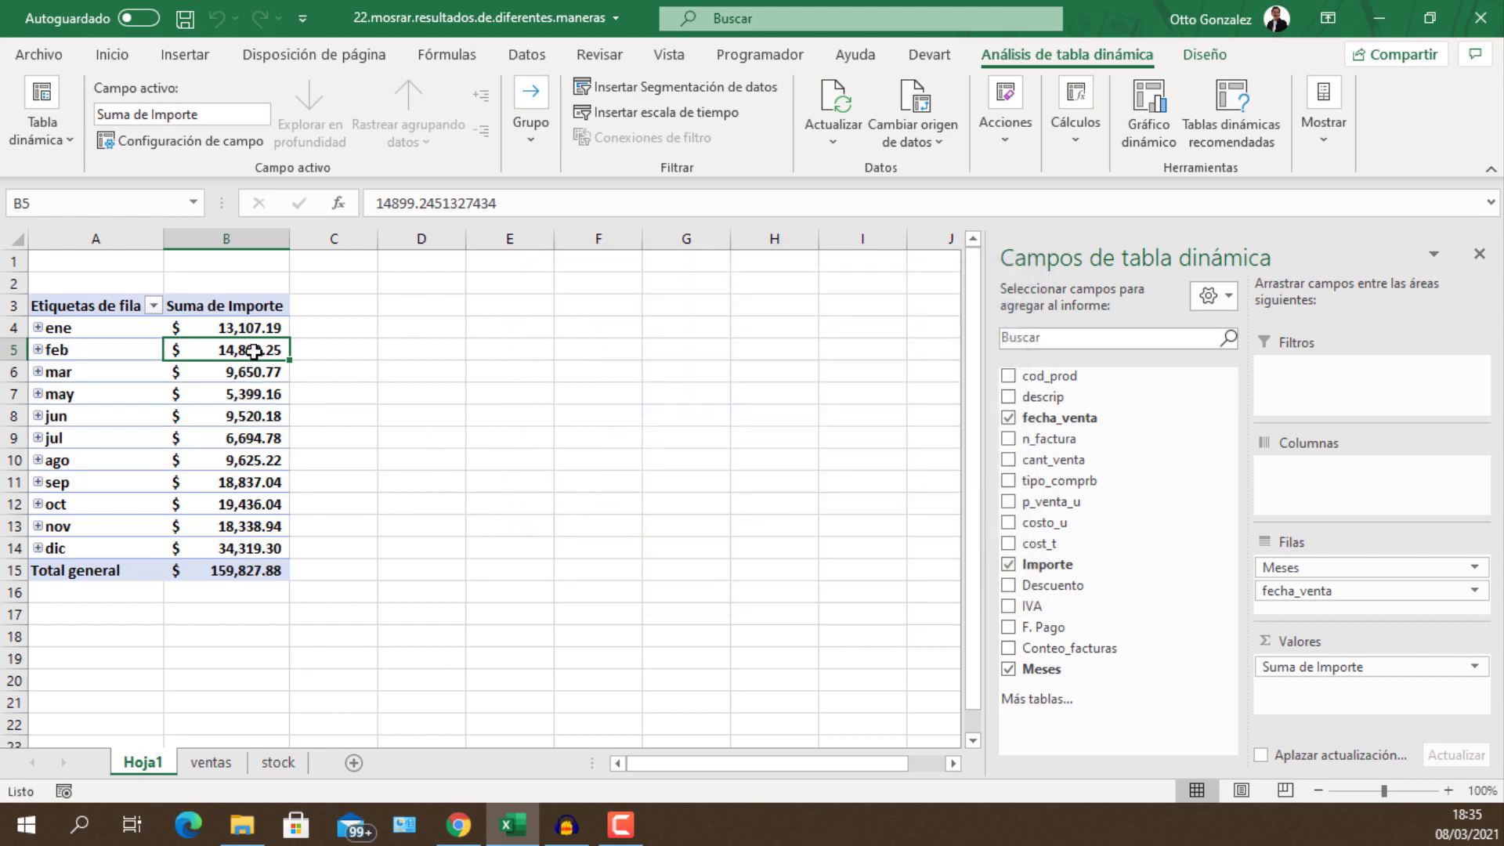
Show Suma de Importe as '% del total de filas principales' in Value Field Settings
{"action": "right_click", "coordinate": [255, 354]}
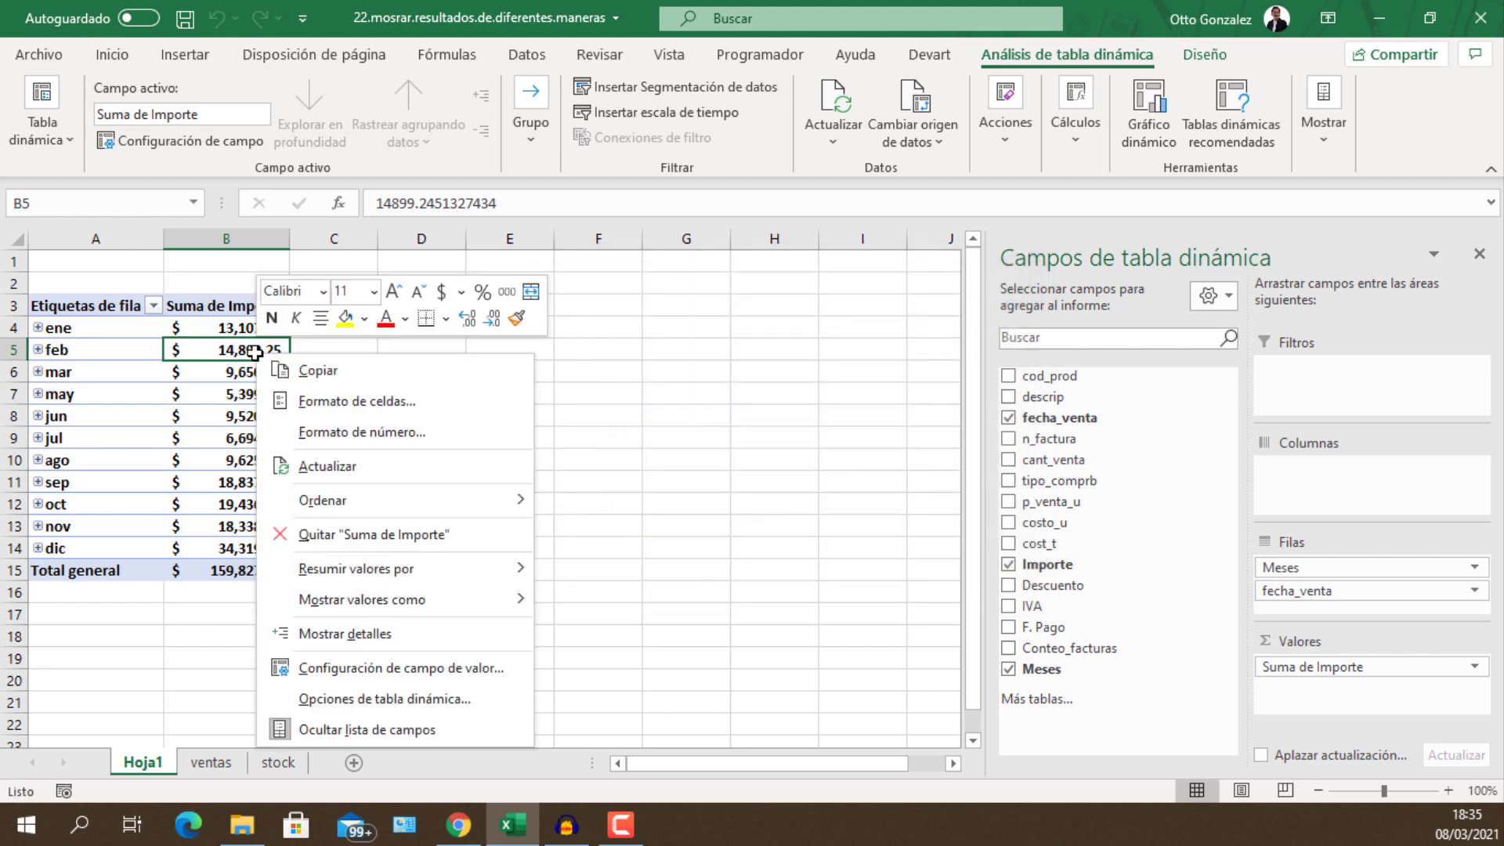
{"action": "left_click", "coordinate": [337, 675]}
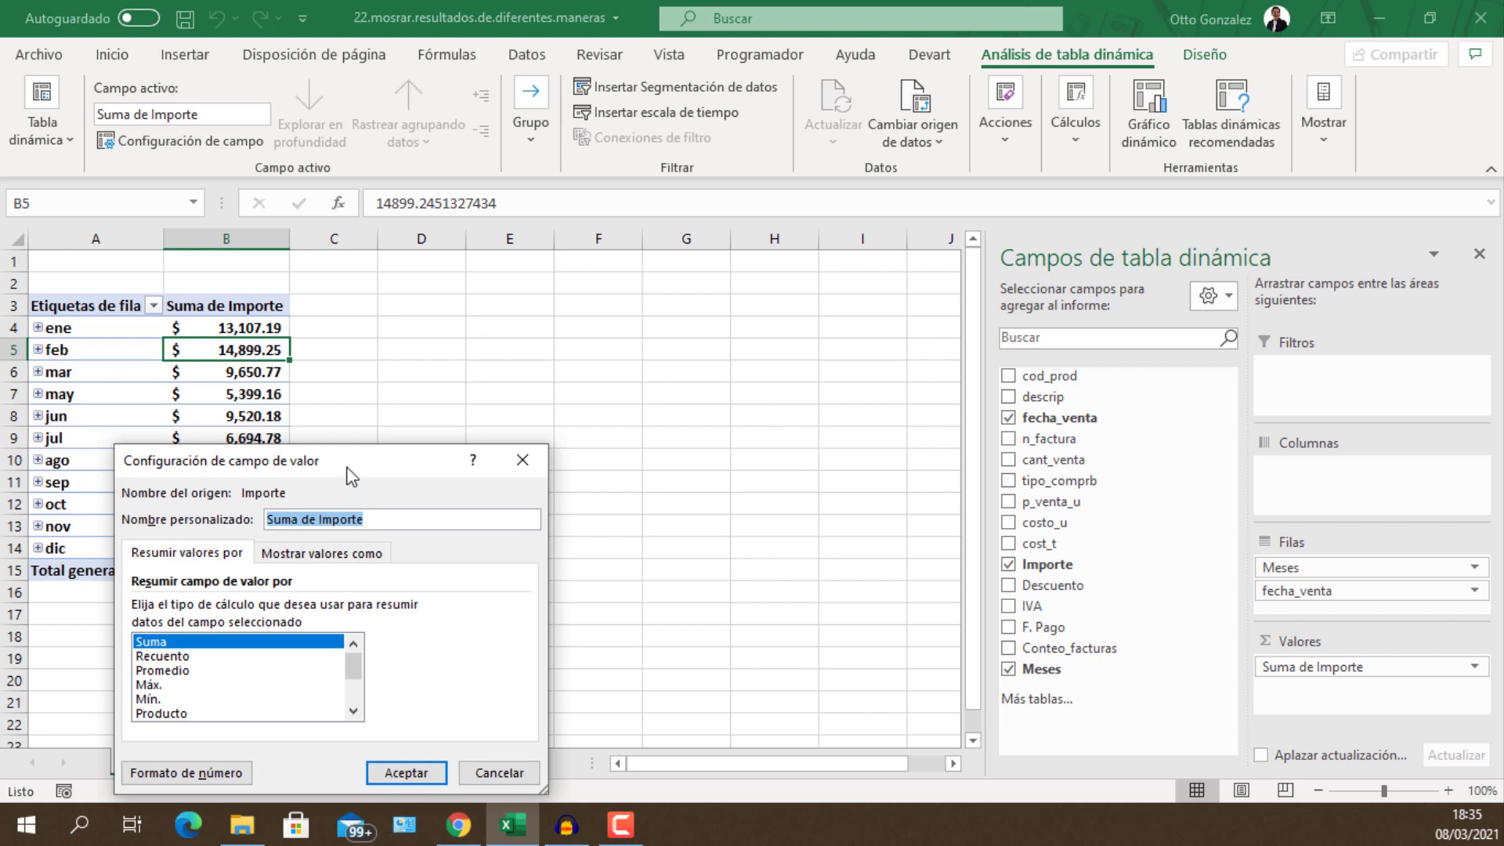
{"action": "left_click_drag", "start_coordinate": [350, 474], "coordinate": [448, 286]}
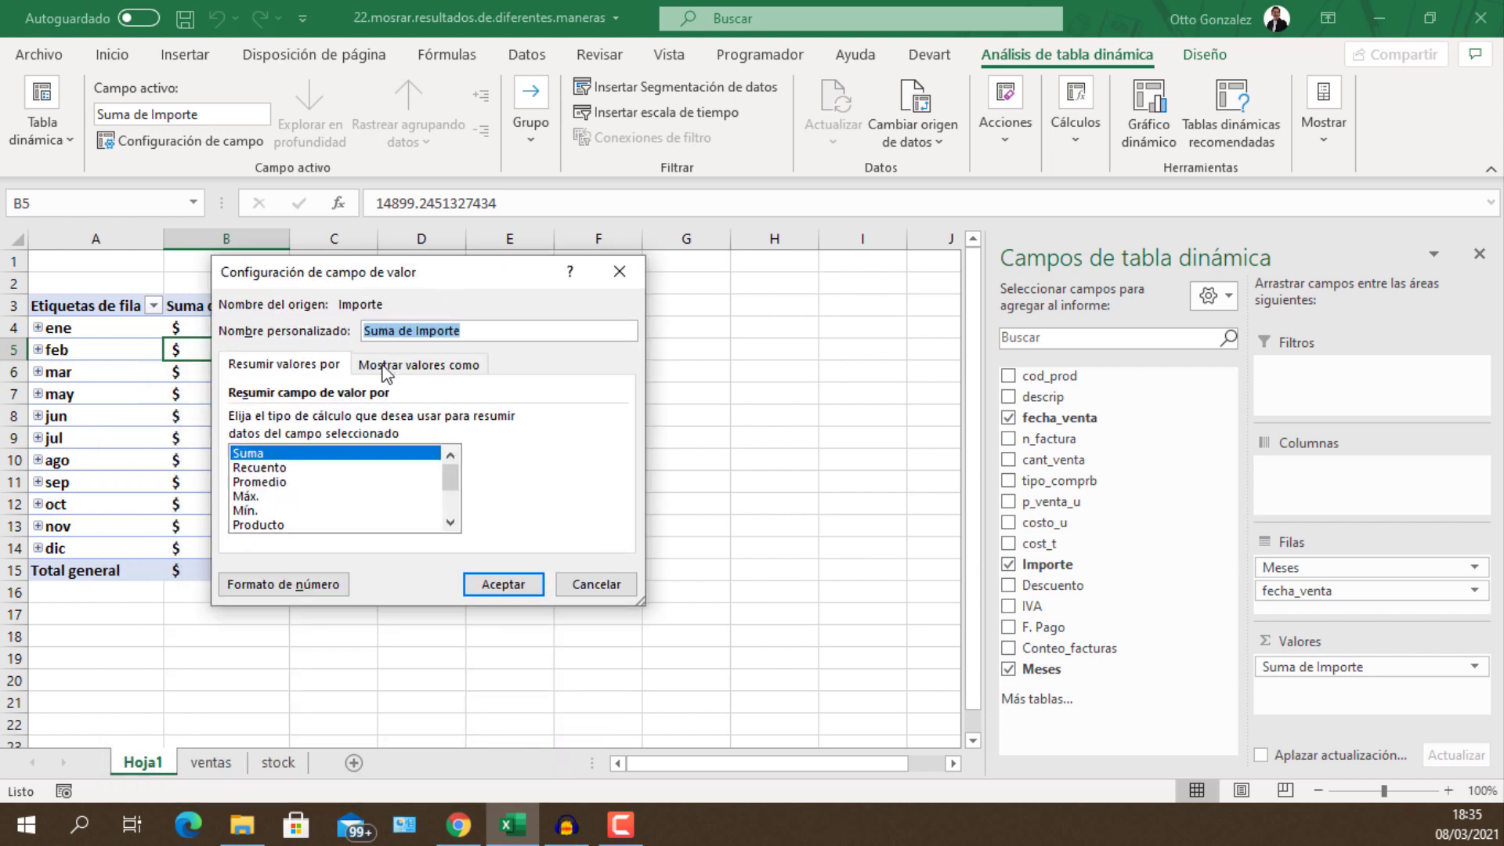
{"action": "left_click", "coordinate": [385, 369]}
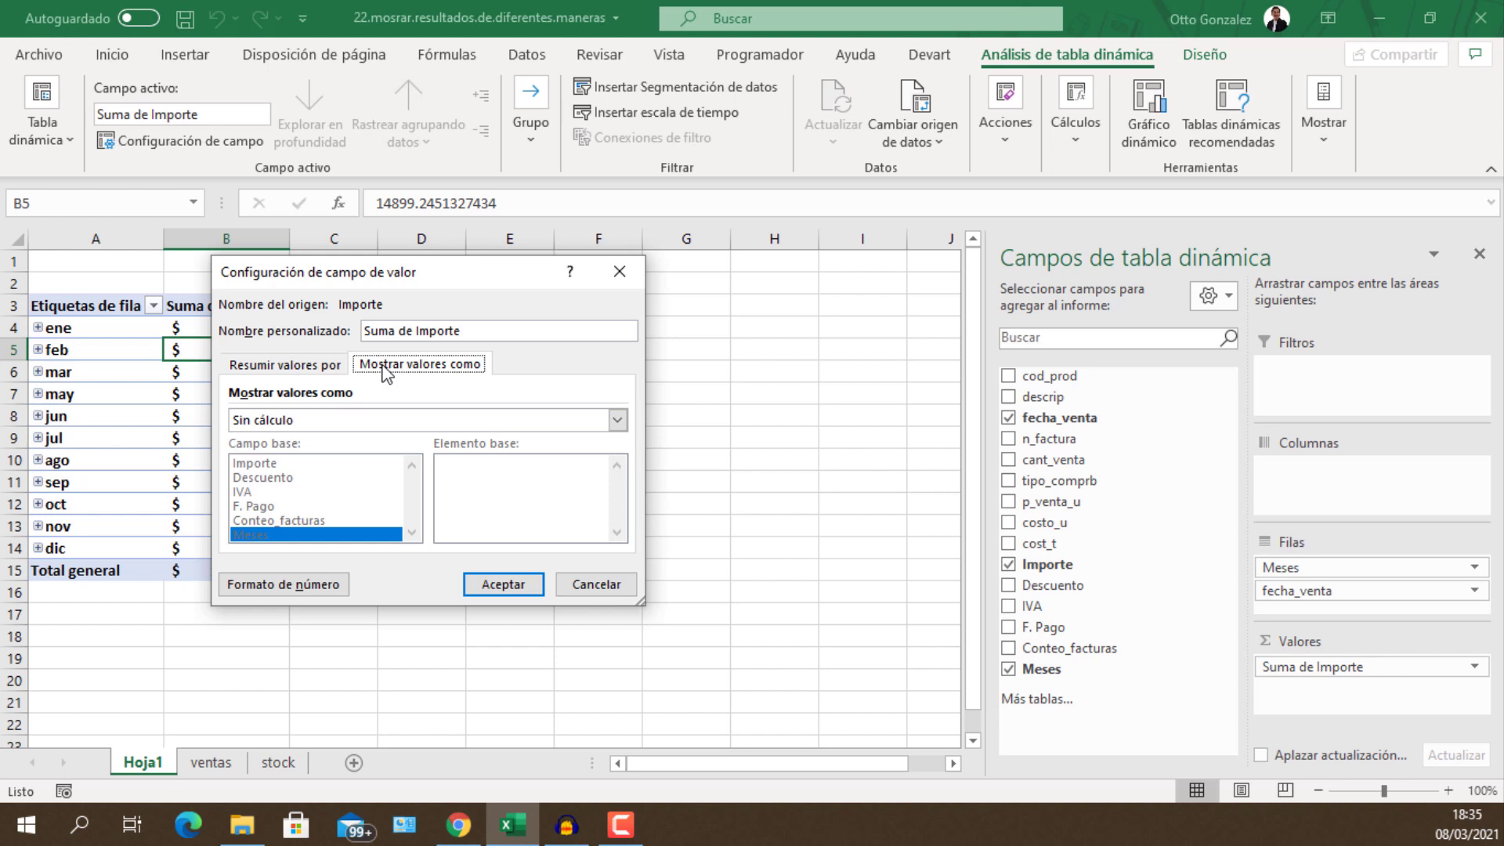
{"action": "left_click", "coordinate": [323, 421]}
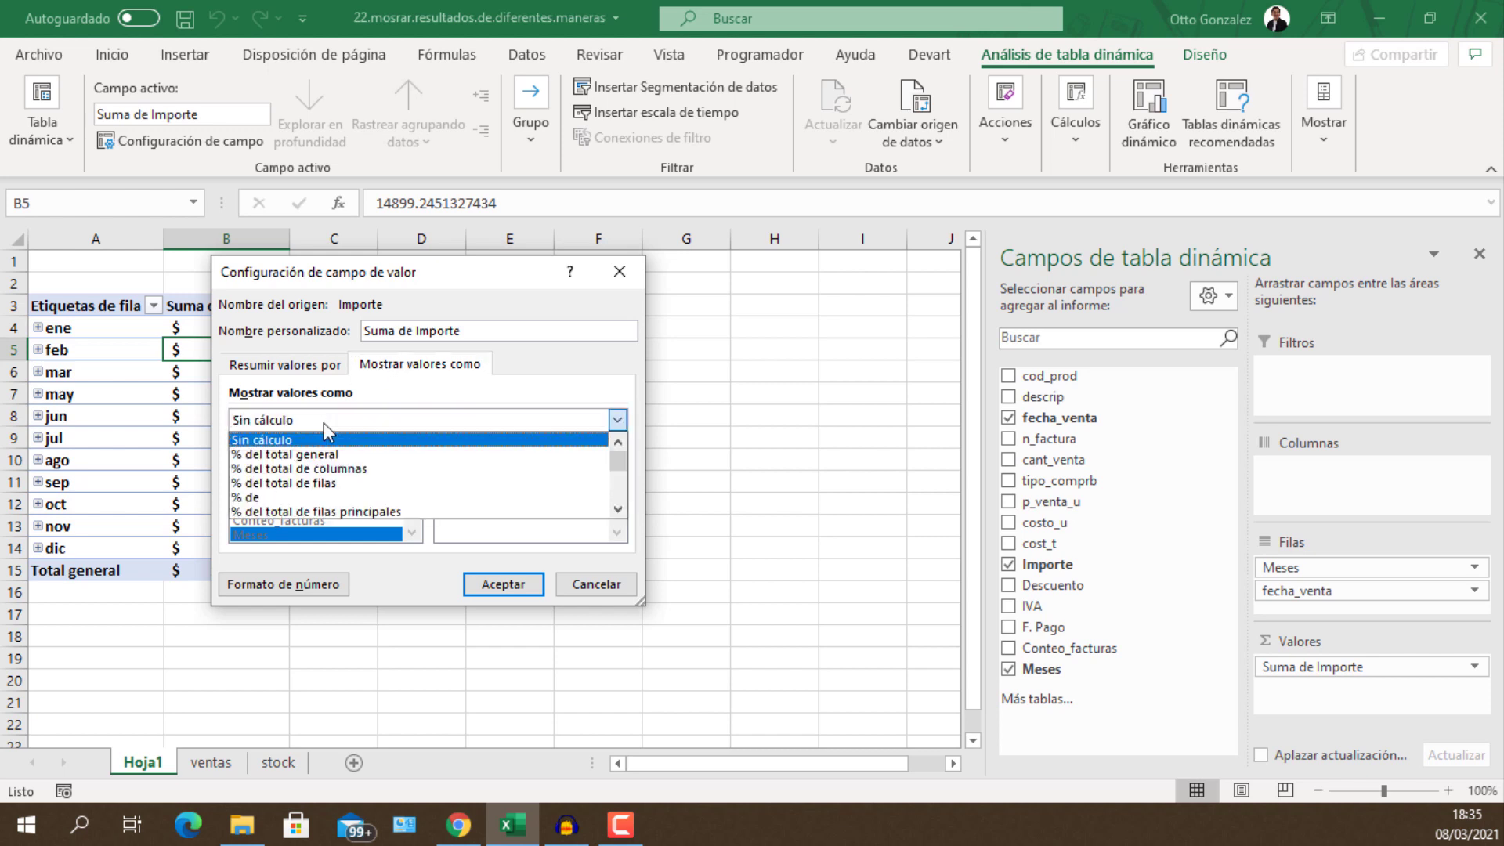
{"action": "key", "text": "Down"}
{"action": "key", "text": "Down"}
{"action": "key", "text": "Down"}
{"action": "key", "text": "Down"}
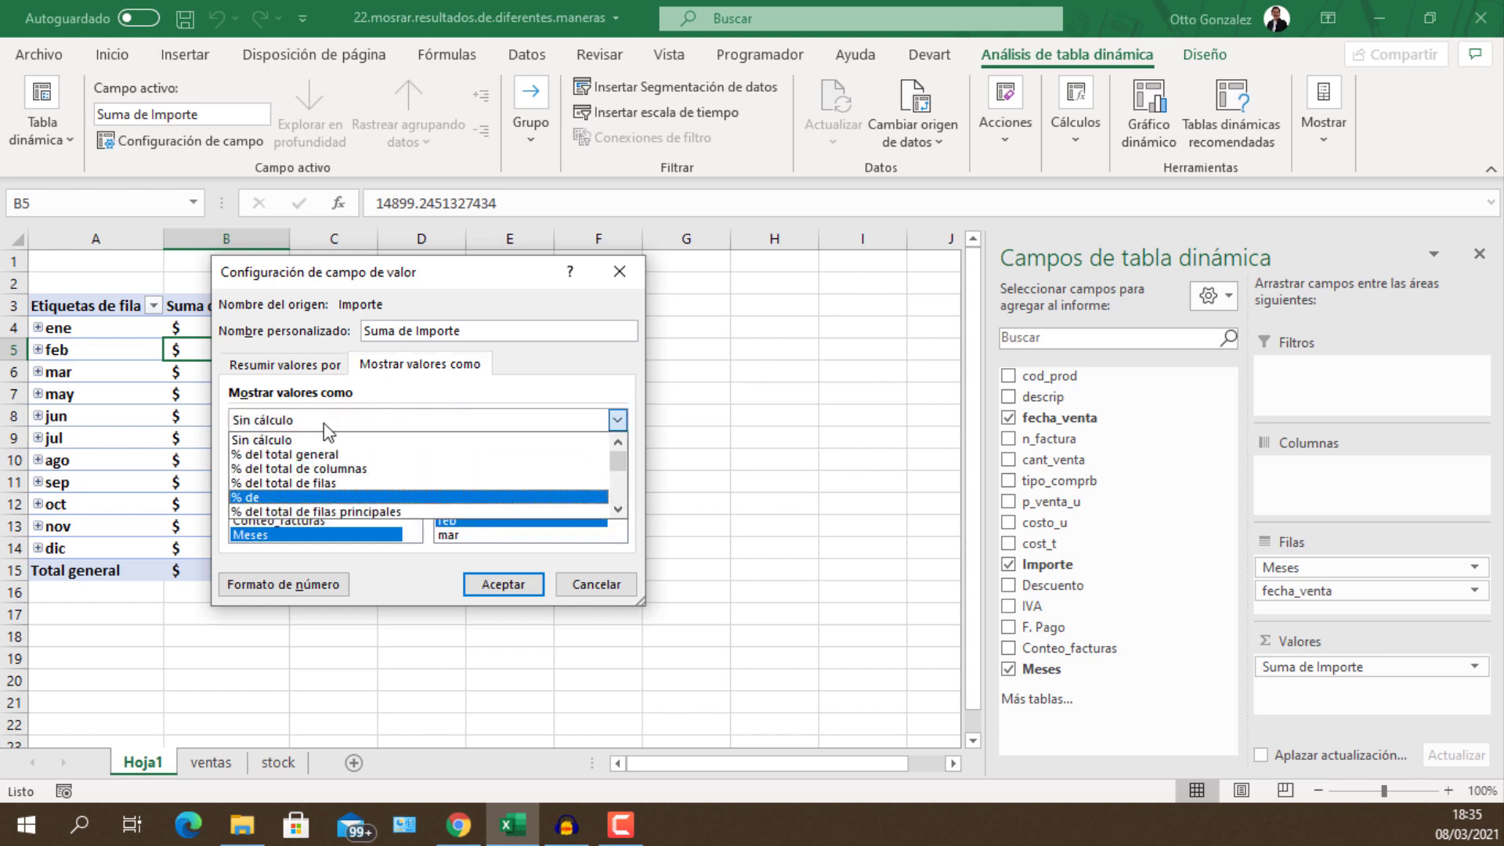
{"action": "key", "text": "Down"}
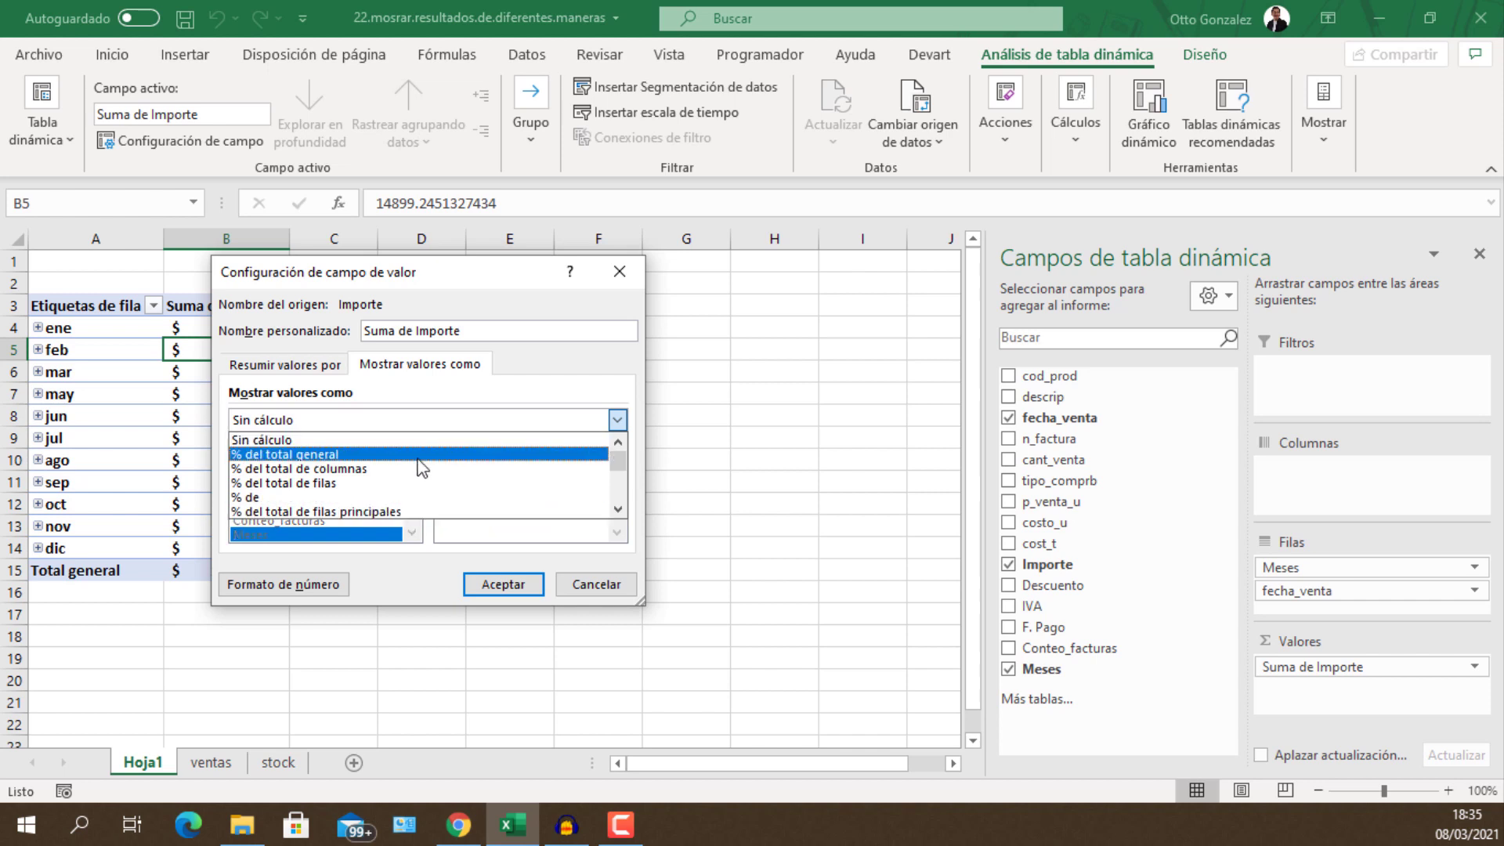
{"action": "left_click", "coordinate": [437, 512]}
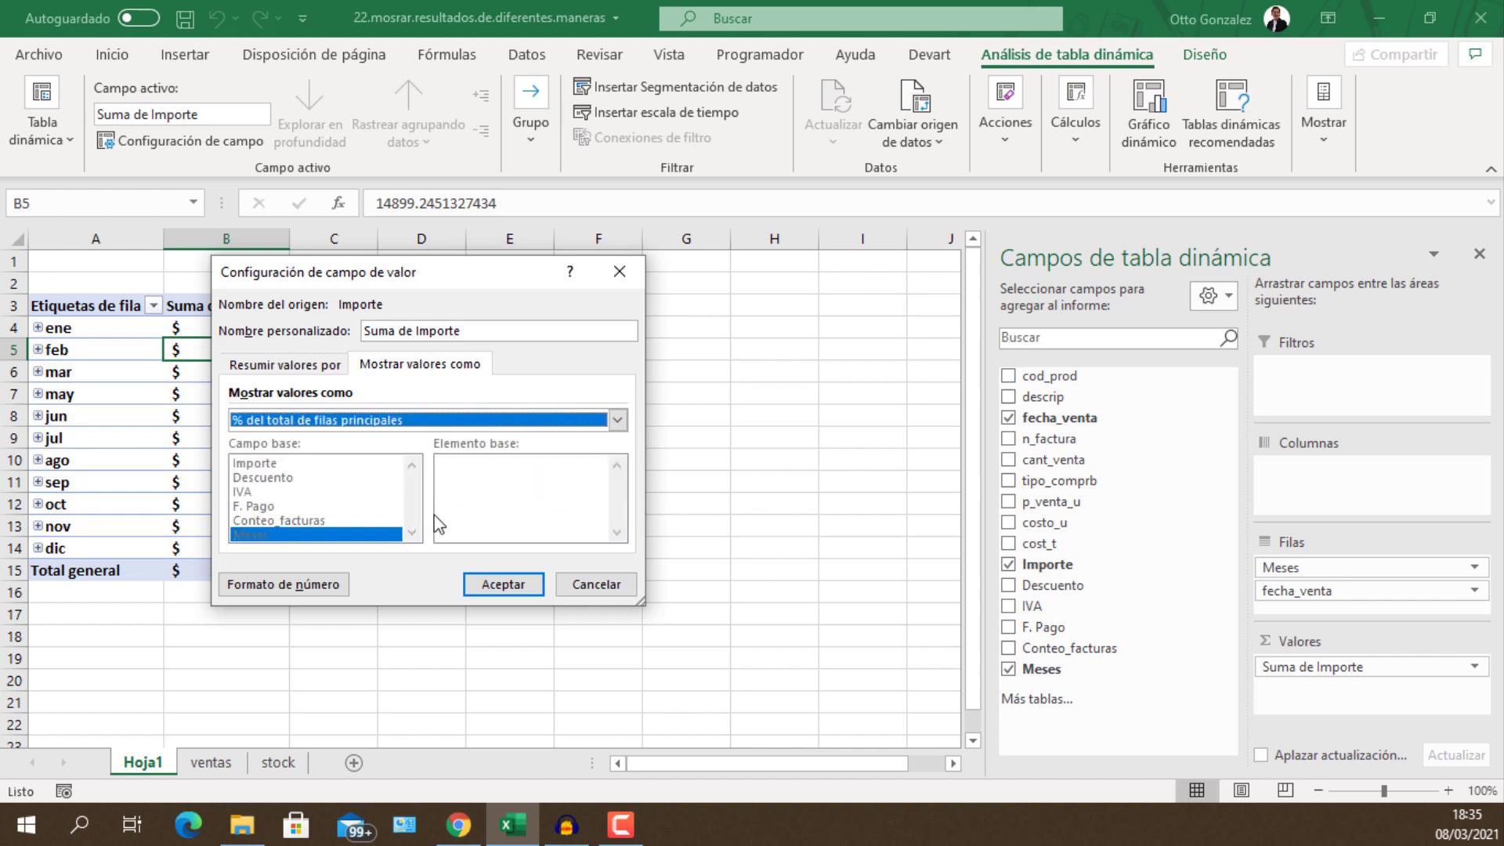
{"action": "left_click", "coordinate": [489, 586]}
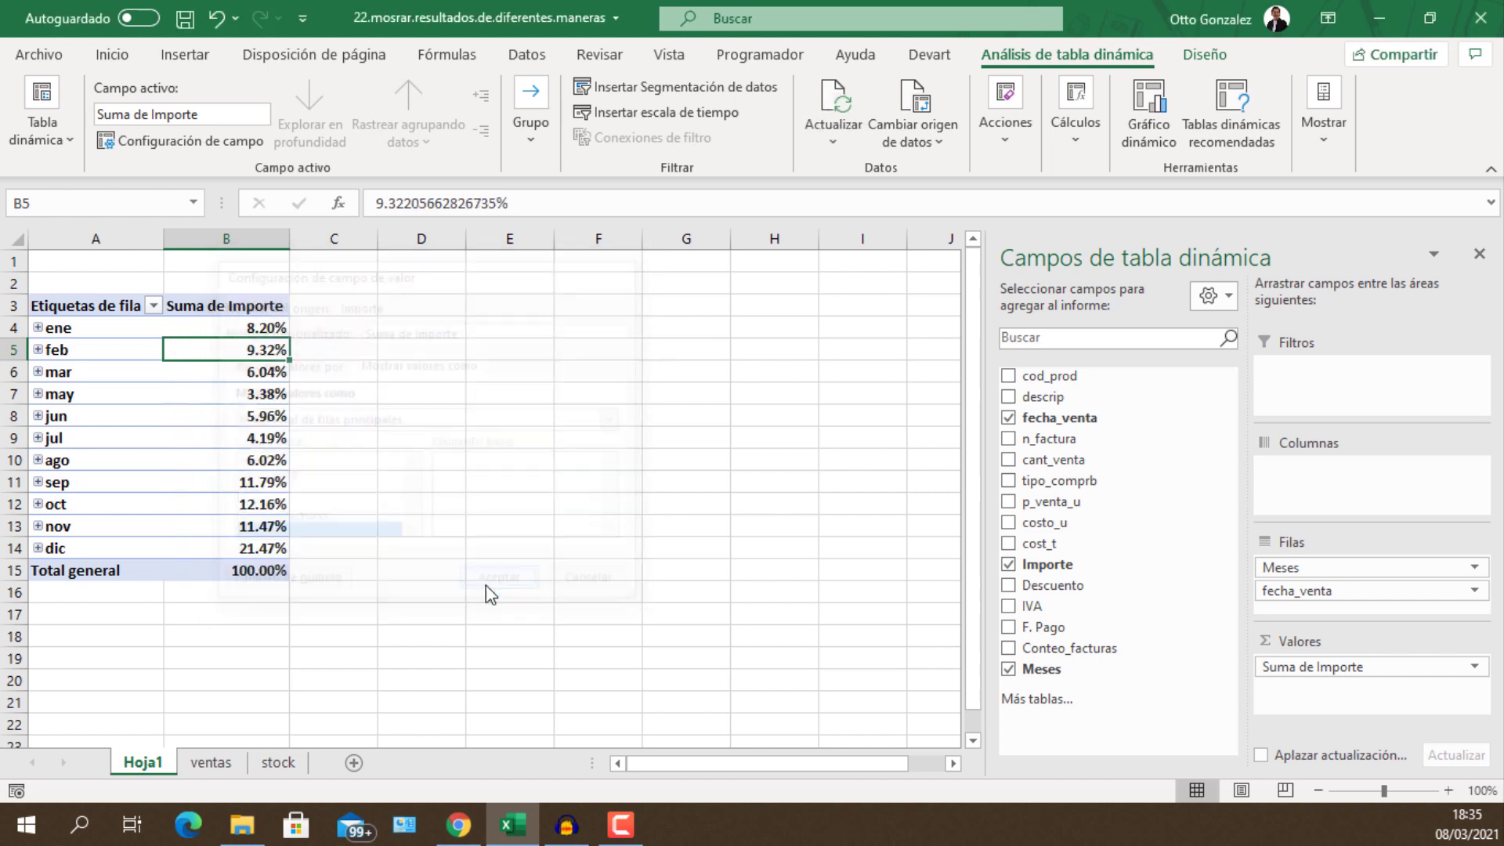
Change the value field's custom name from 'Suma de Importe' to '% de Importe'
{"action": "left_click", "coordinate": [250, 419]}
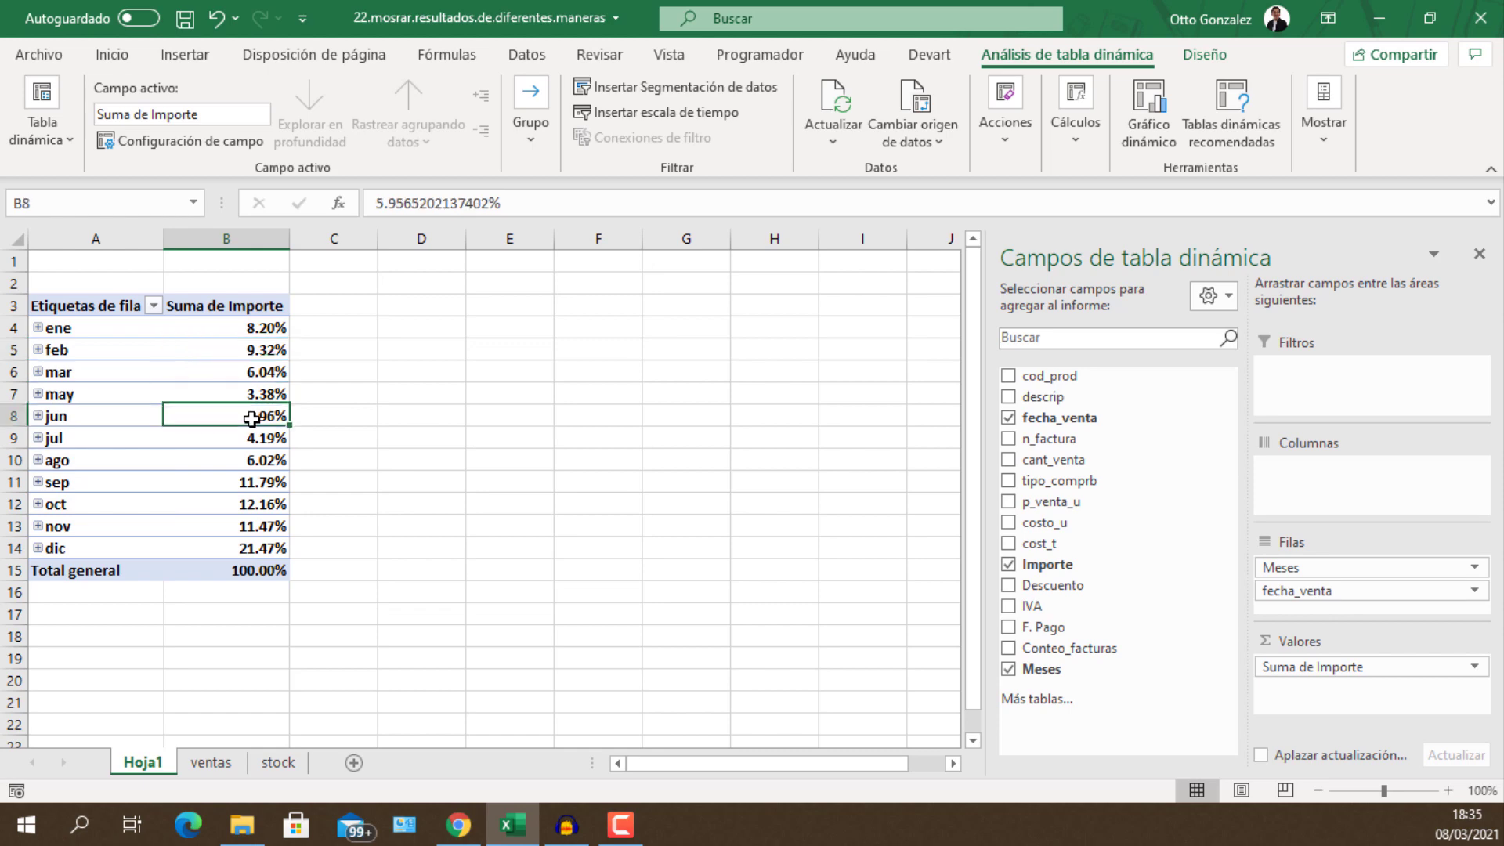
{"action": "left_click", "coordinate": [219, 333]}
{"action": "right_click", "coordinate": [234, 358]}
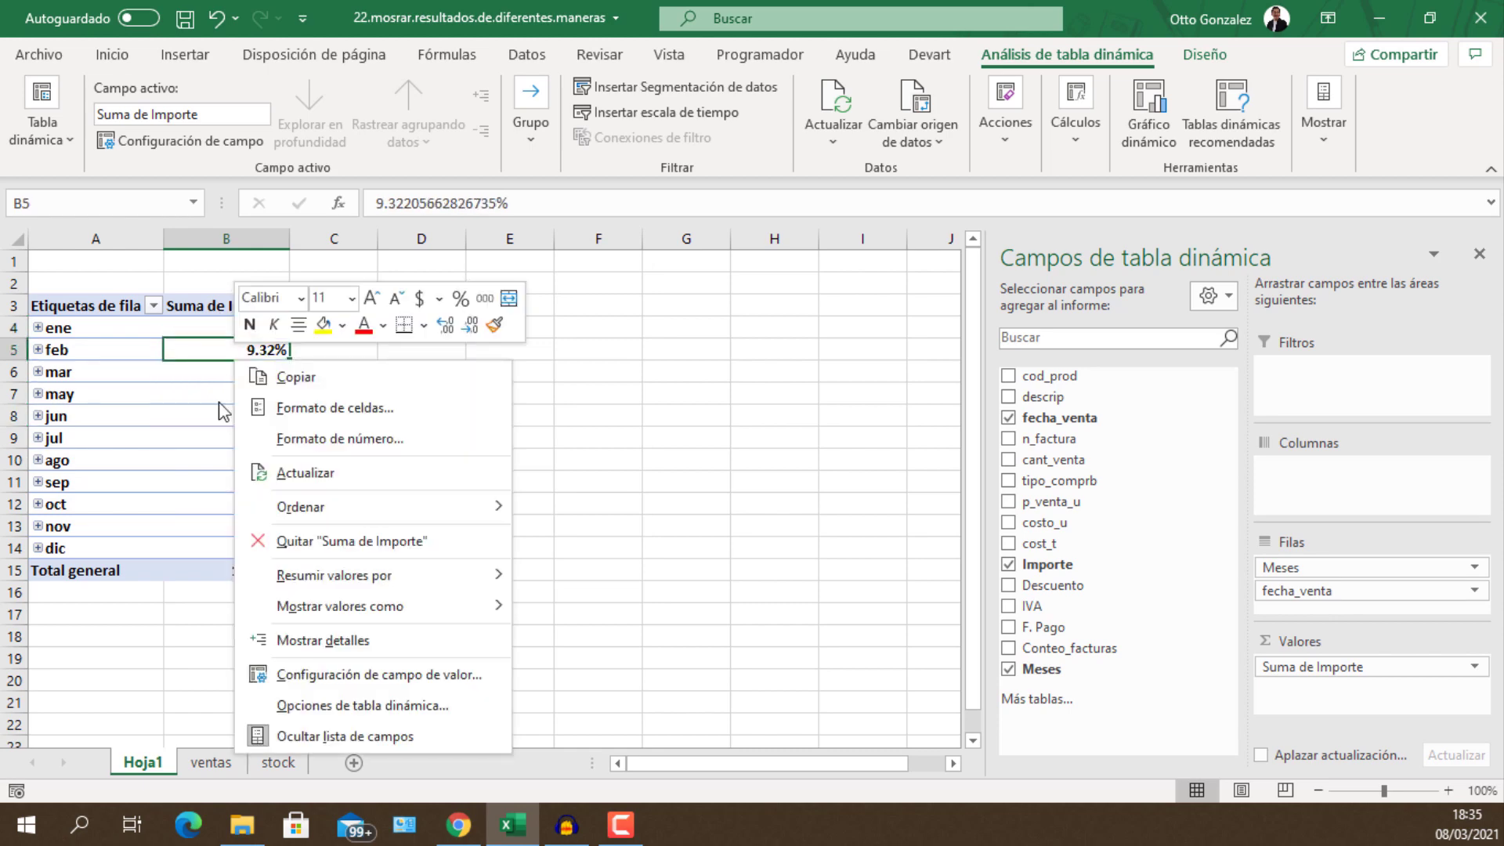
{"action": "left_click", "coordinate": [279, 678]}
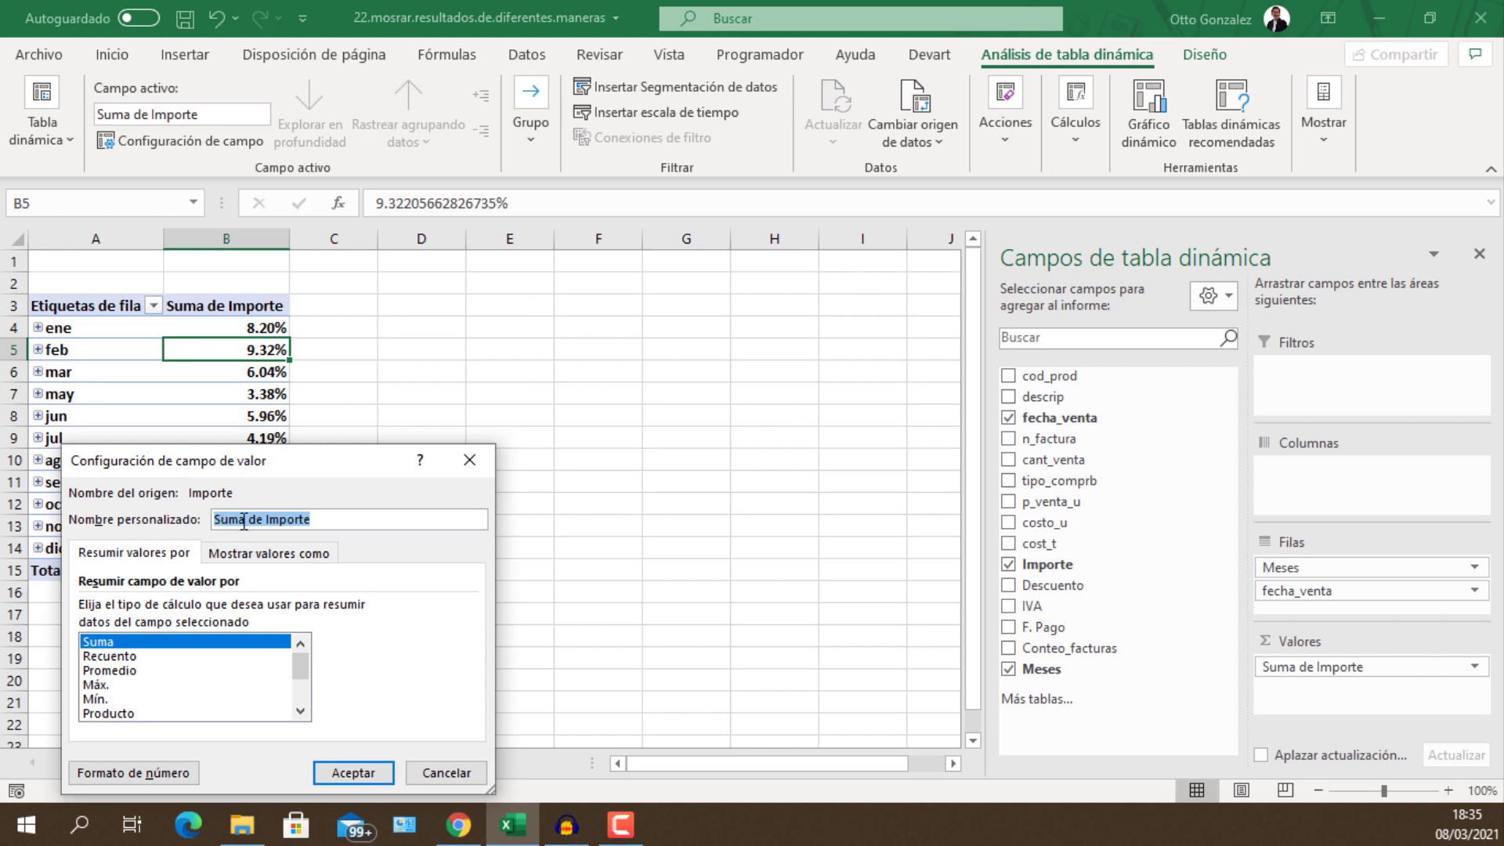
{"action": "left_click", "coordinate": [244, 521]}
{"action": "key", "text": "ctrl+shift+Left"}
{"action": "type", "text": "%"}
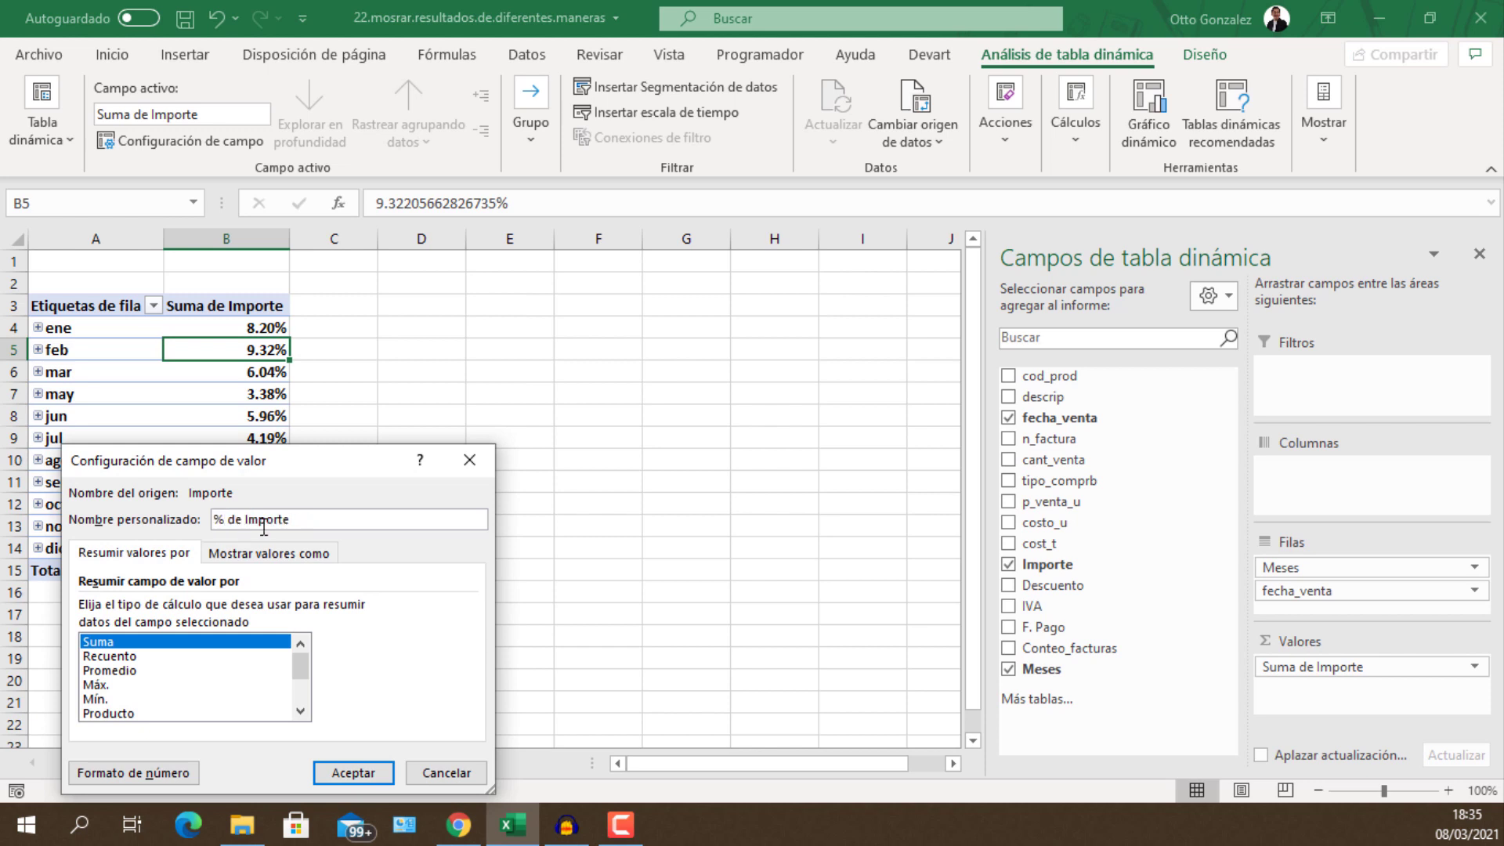
{"action": "key", "text": "Return"}
{"action": "key", "text": "Down"}
{"action": "key", "text": "Down"}
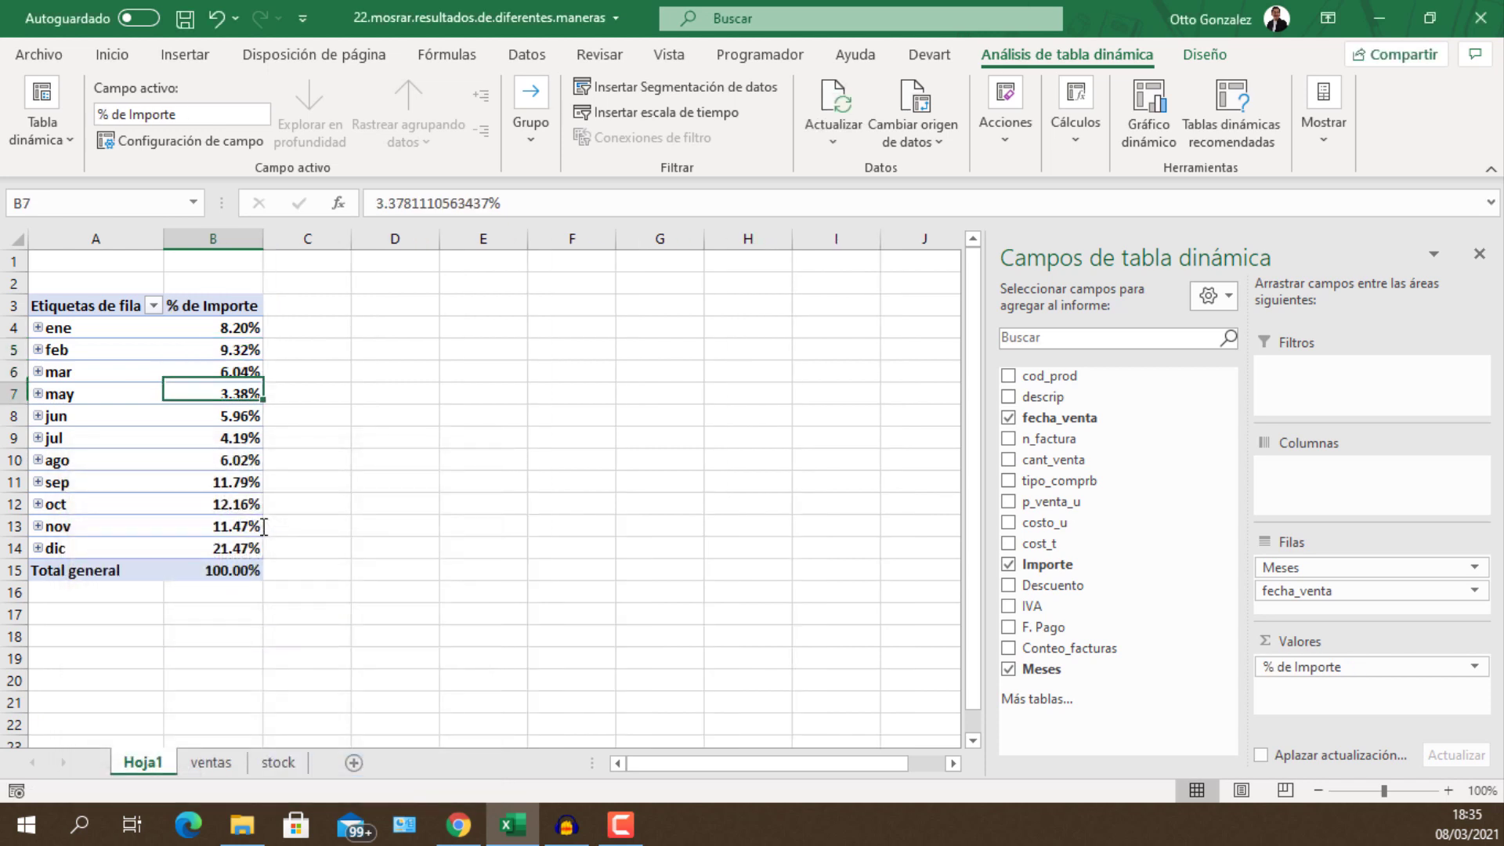
{"action": "key", "text": "Up"}
{"action": "key", "text": "Up"}
{"action": "key", "text": "Up"}
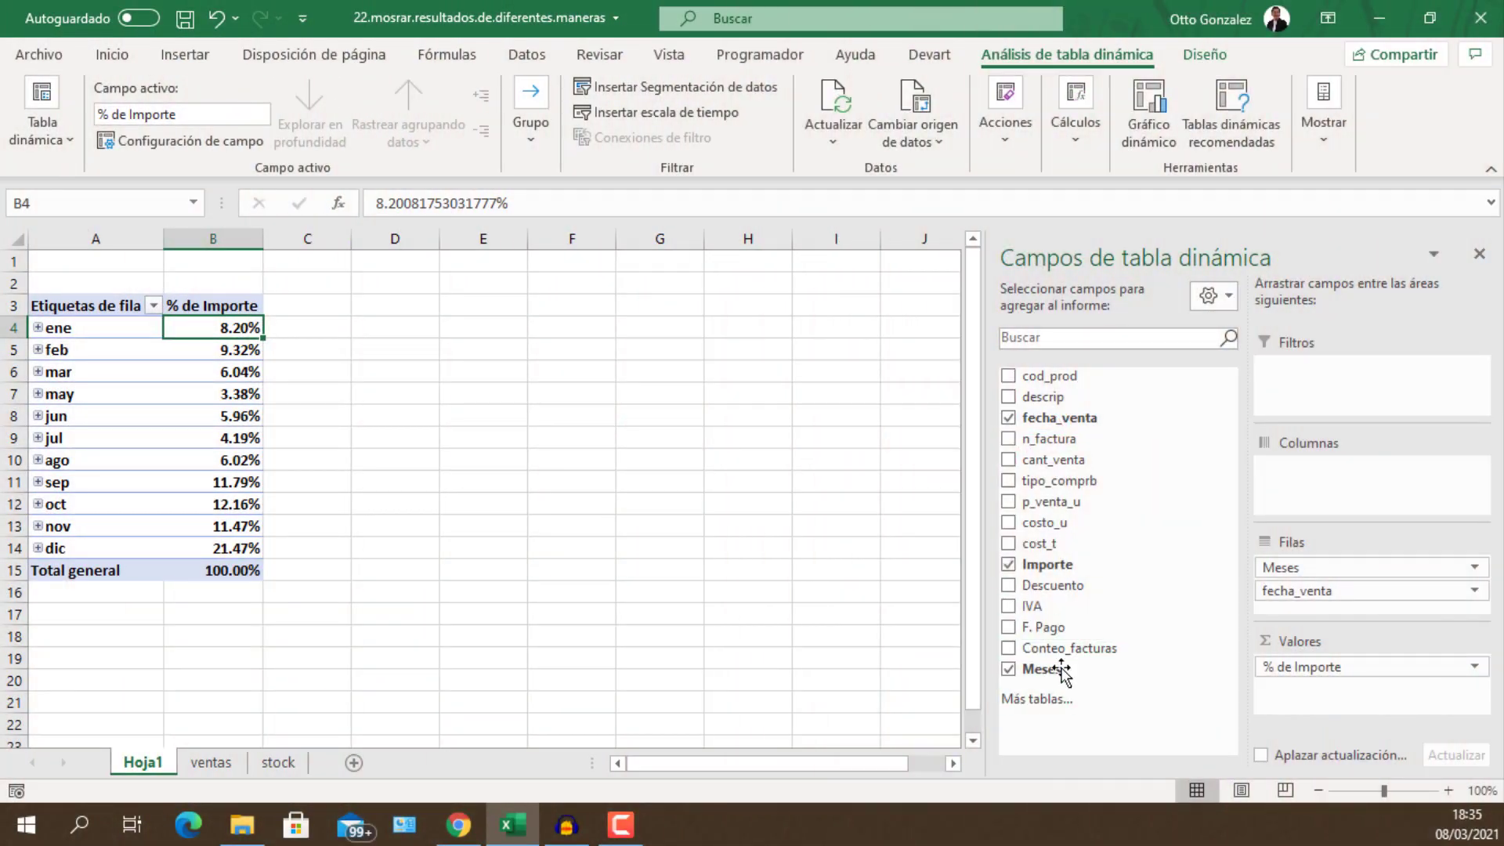
{"action": "mouse_move", "coordinate": [1041, 669]}
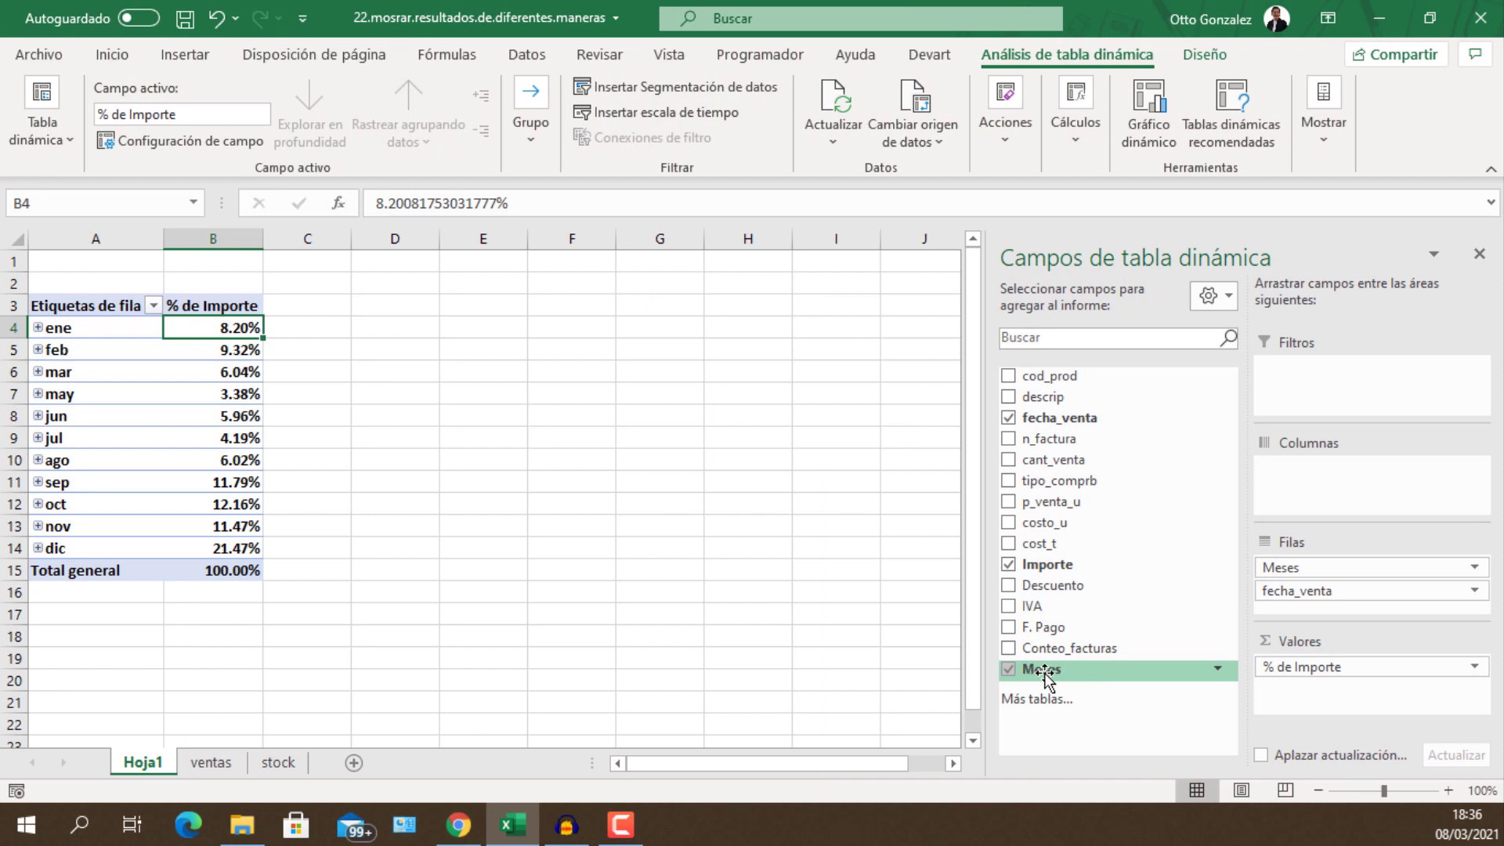
Drag Importe into the Values area as a second field, Suma de Importe, beside % de Importe
{"action": "left_click_drag", "start_coordinate": [1044, 671], "coordinate": [1285, 653]}
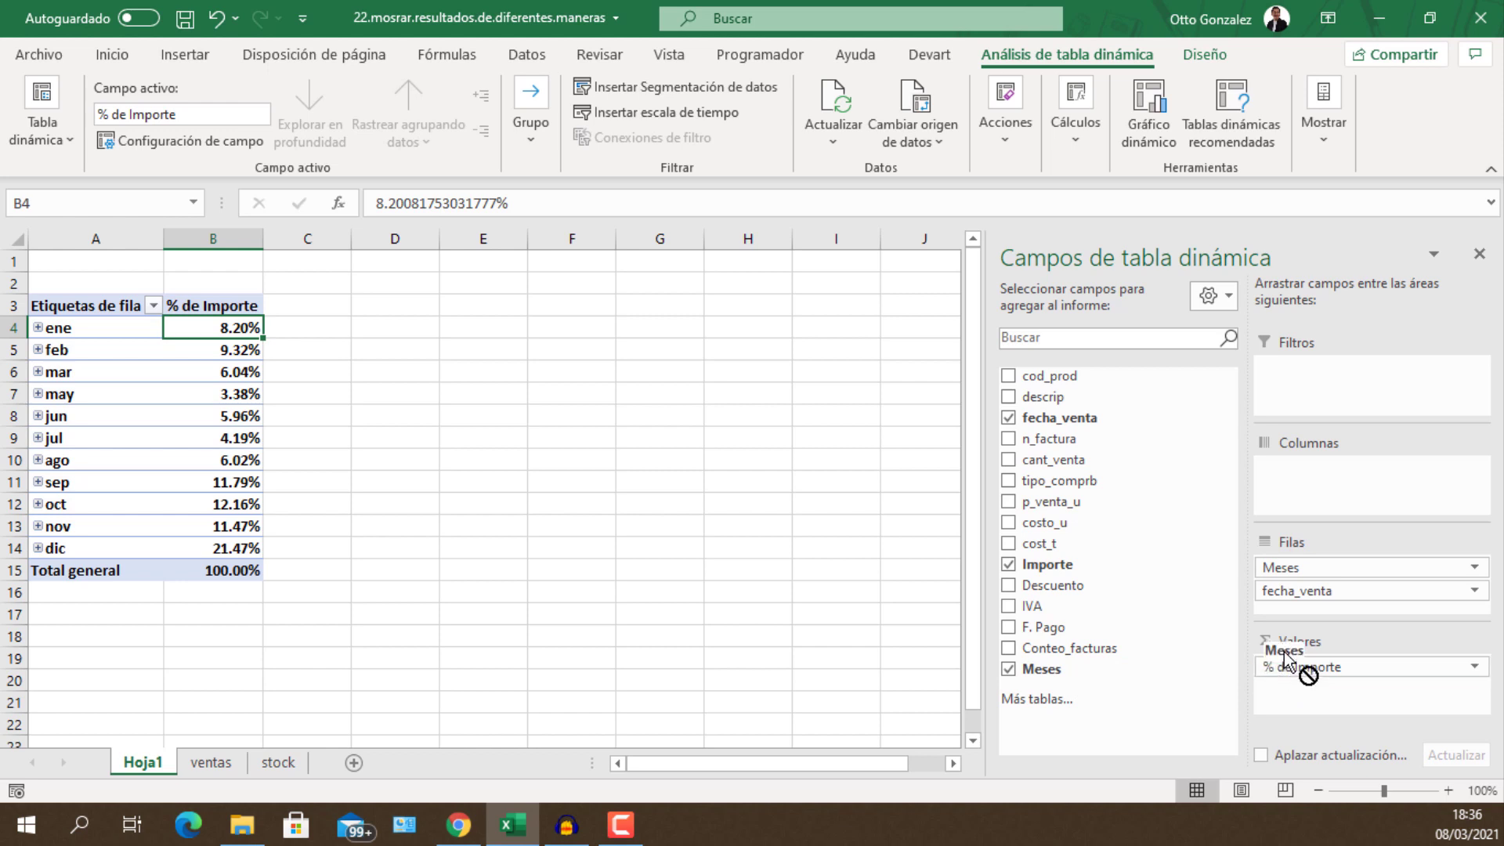
{"action": "mouse_move", "coordinate": [1286, 655]}
{"action": "left_mouse_down"}
{"action": "mouse_move", "coordinate": [1104, 664]}
{"action": "mouse_move", "coordinate": [1153, 686]}
{"action": "mouse_move", "coordinate": [1108, 672]}
{"action": "left_mouse_up"}
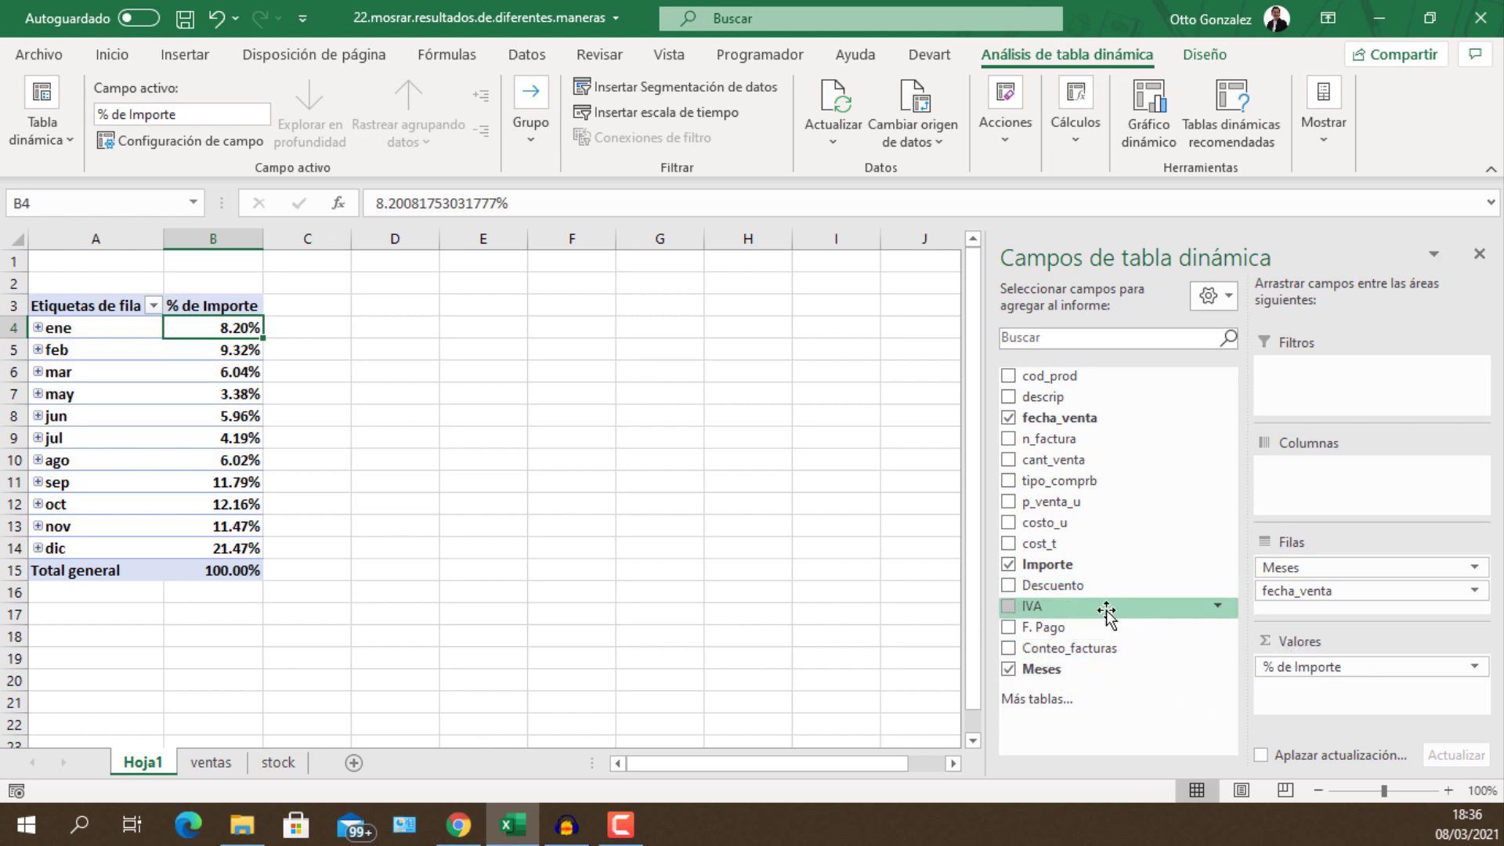
{"action": "left_click_drag", "start_coordinate": [1068, 567], "coordinate": [1305, 668]}
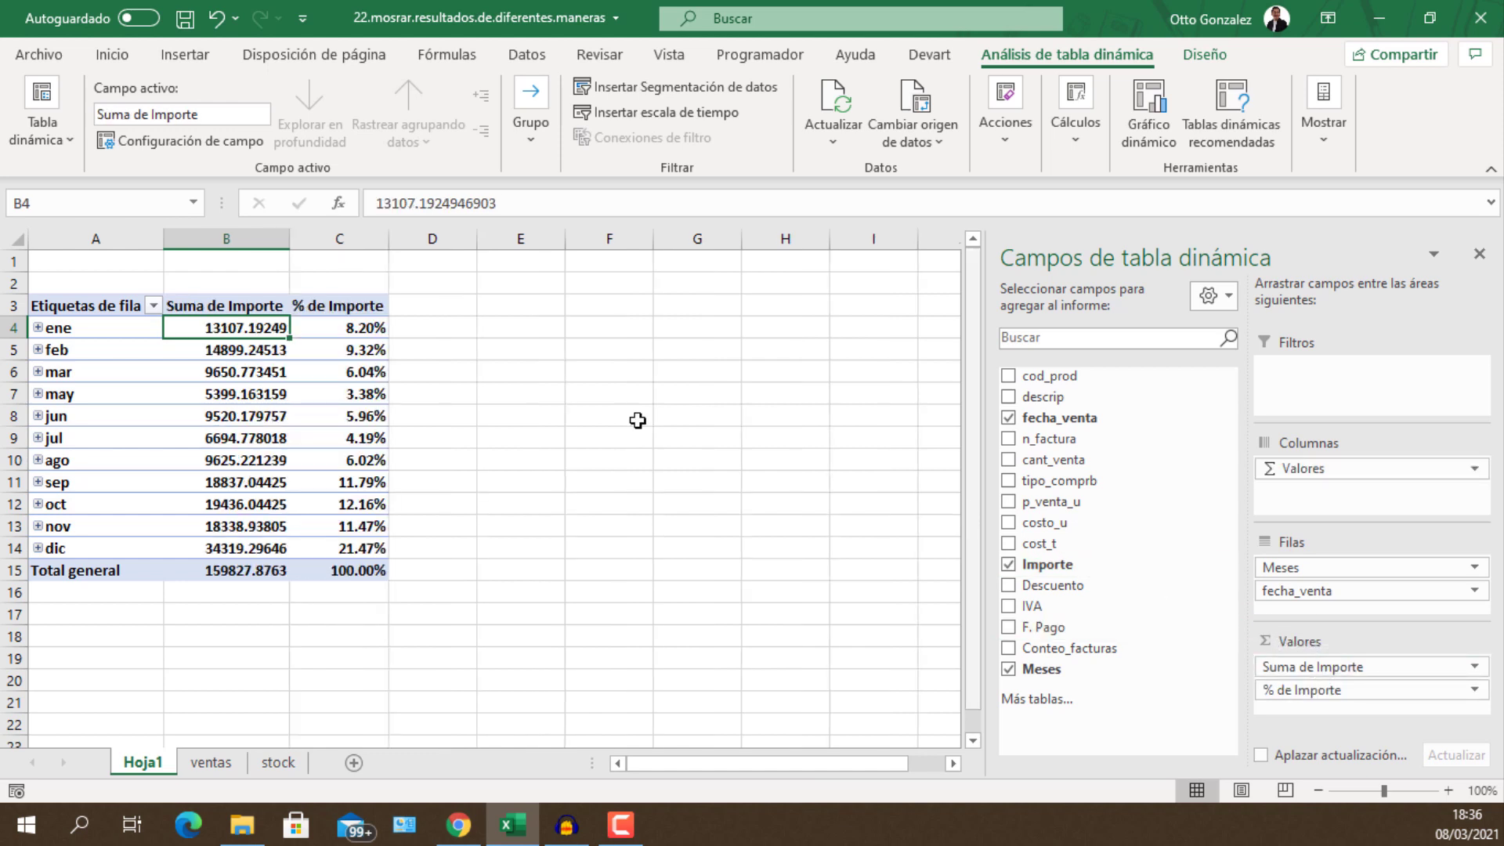
{"action": "left_click", "coordinate": [209, 368]}
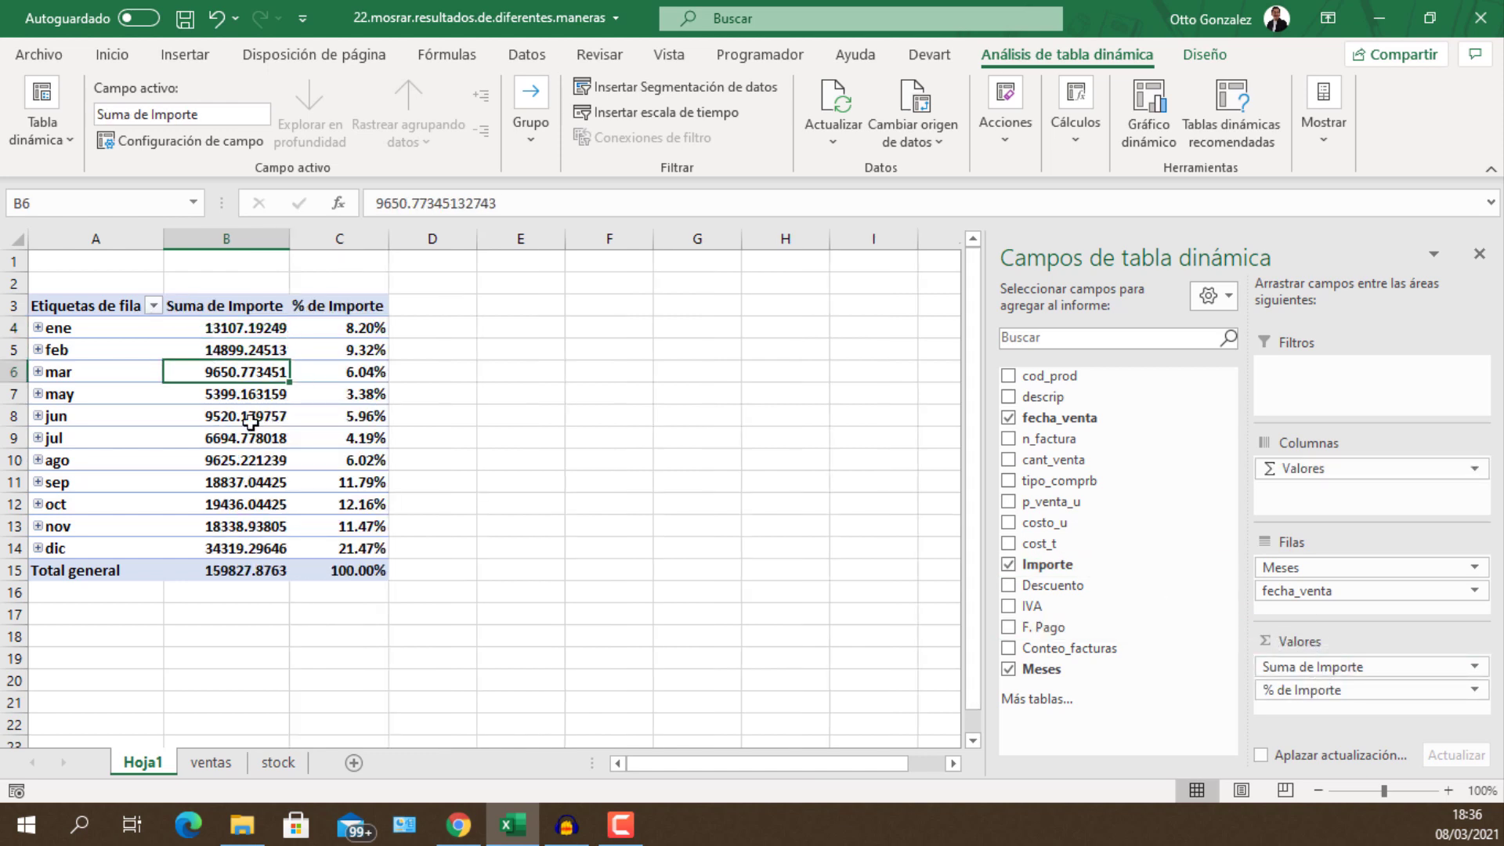
Give Suma de Importe the Contabilidad format with $ and two decimals, and rename it Importe
{"action": "right_click", "coordinate": [237, 374]}
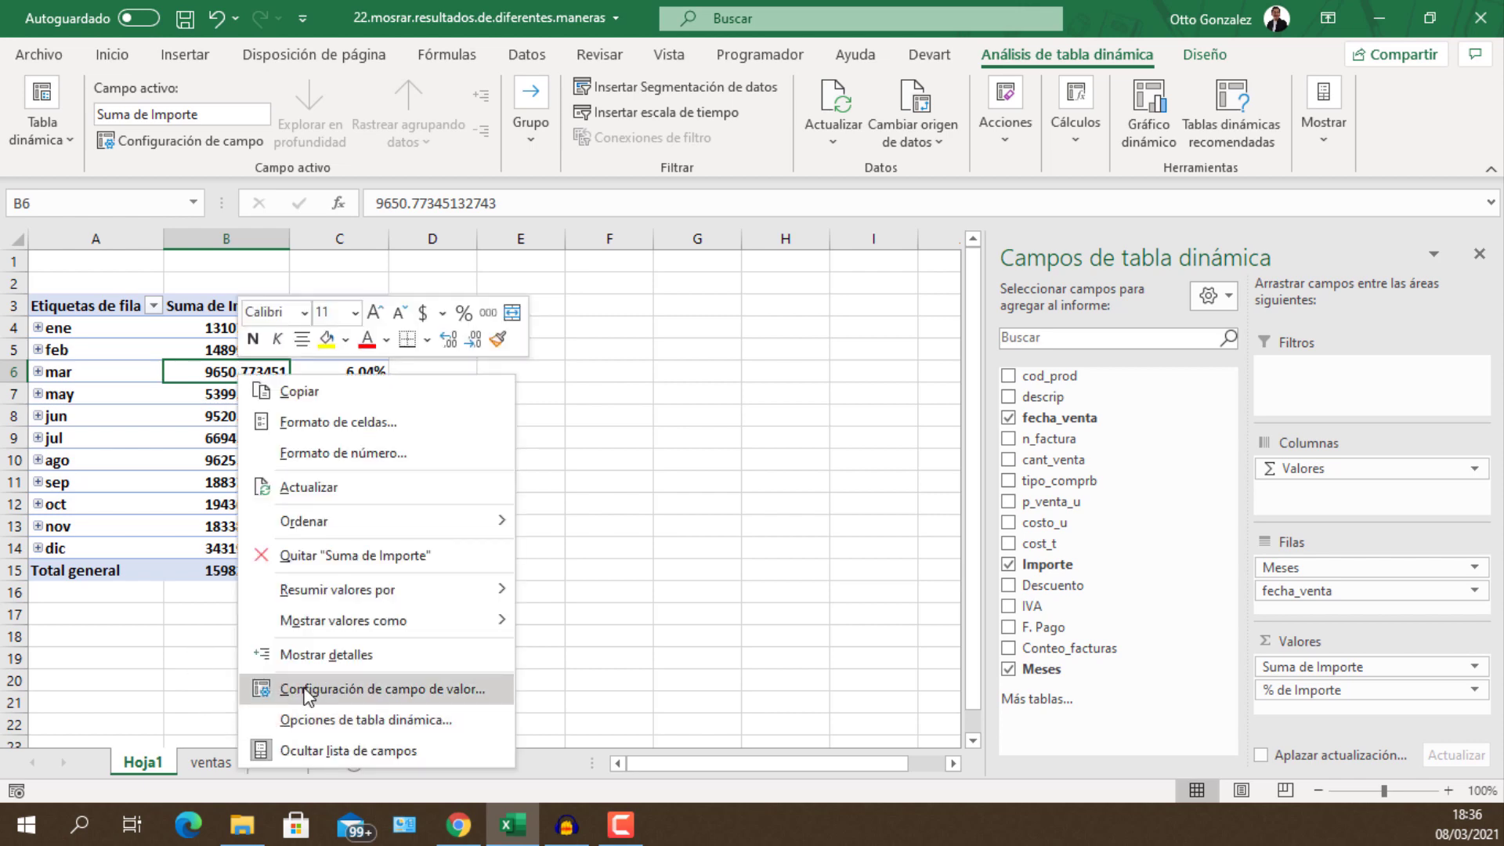
{"action": "left_click", "coordinate": [251, 688]}
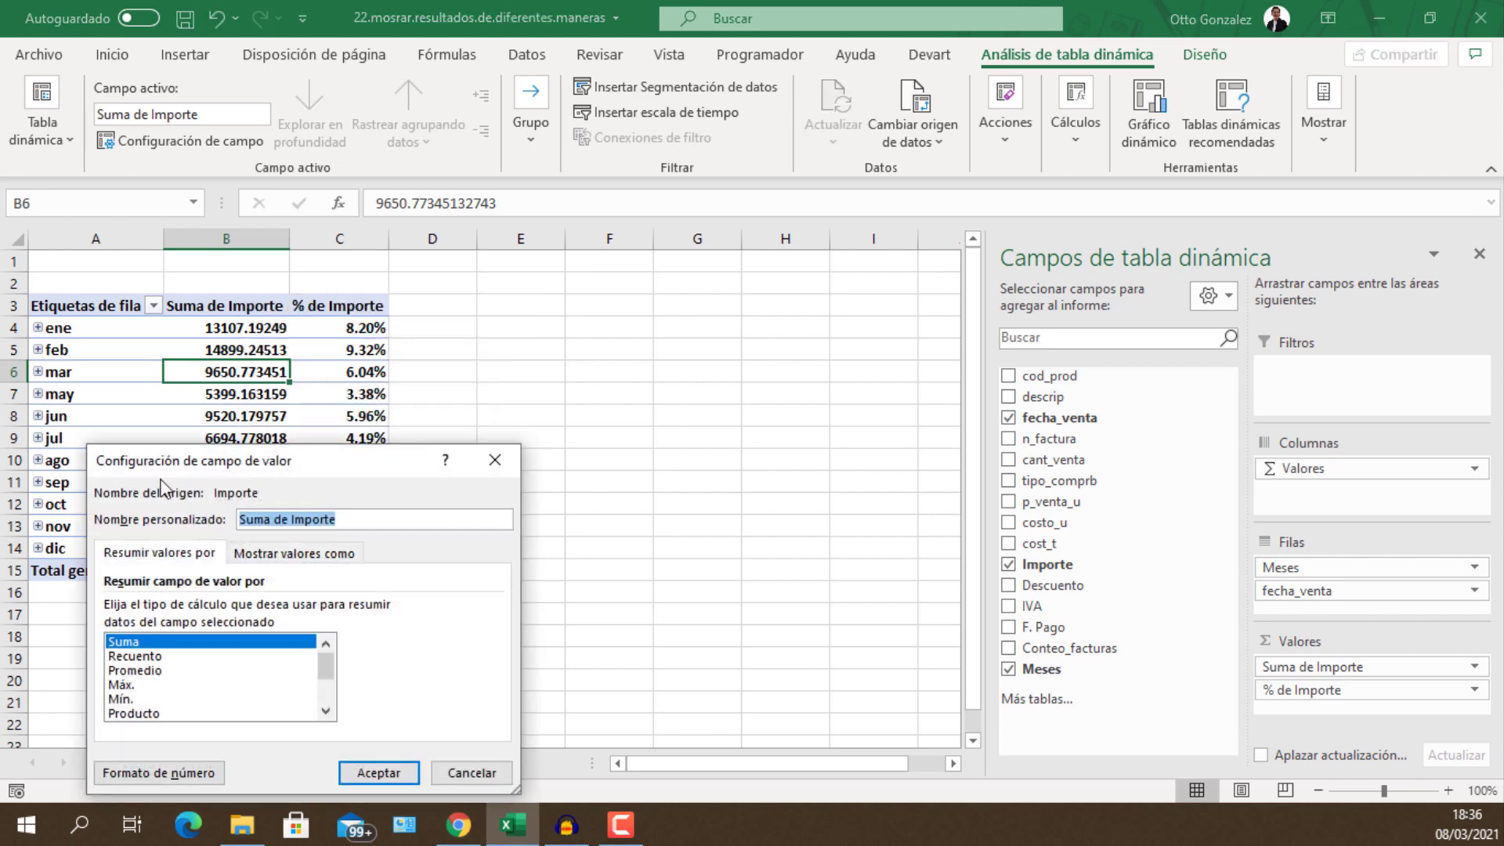
{"action": "left_click", "coordinate": [141, 772]}
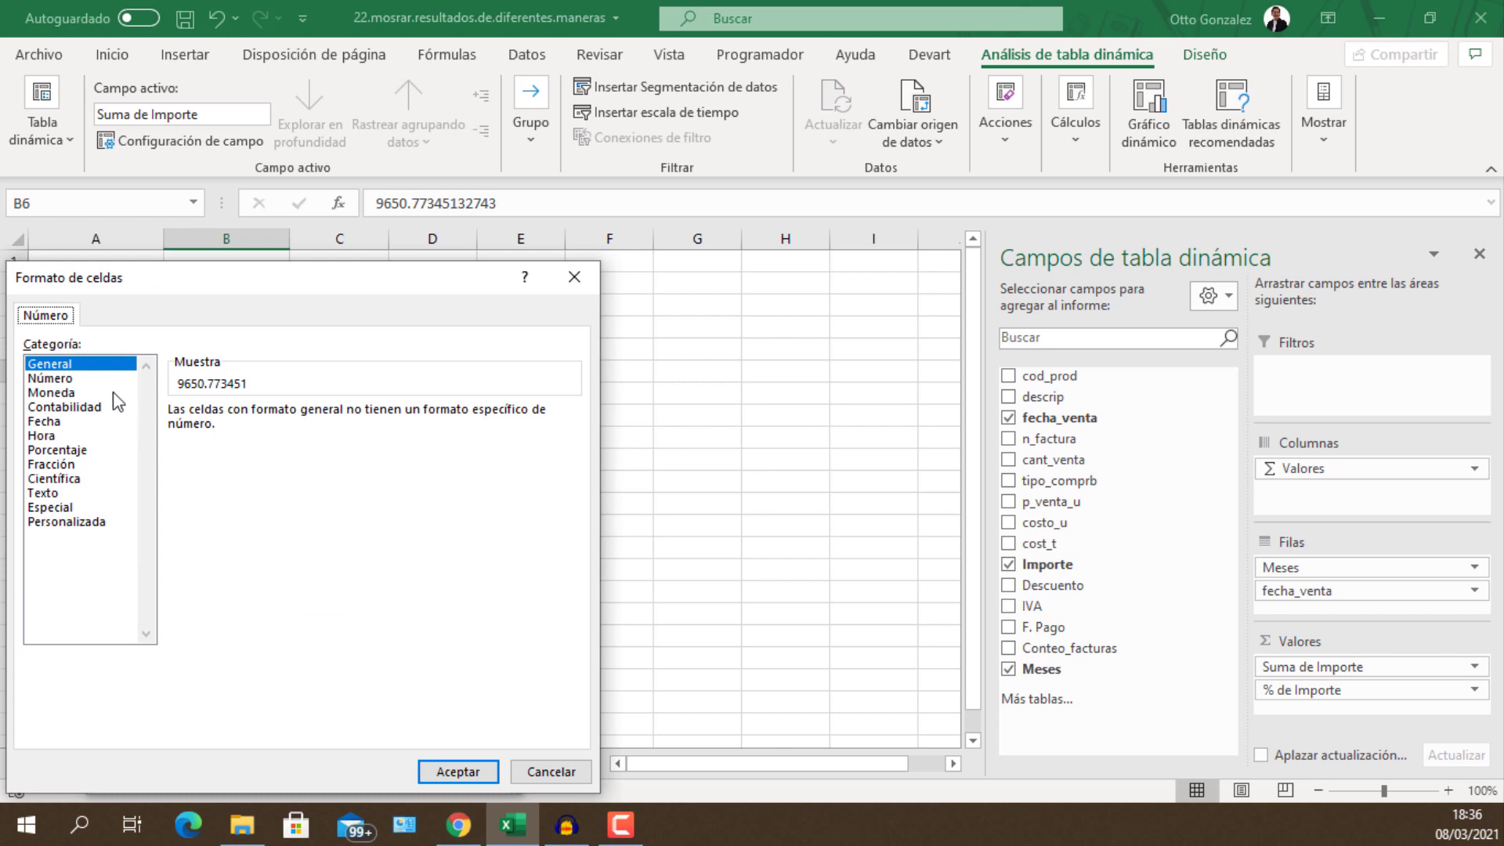
{"action": "left_click", "coordinate": [118, 406]}
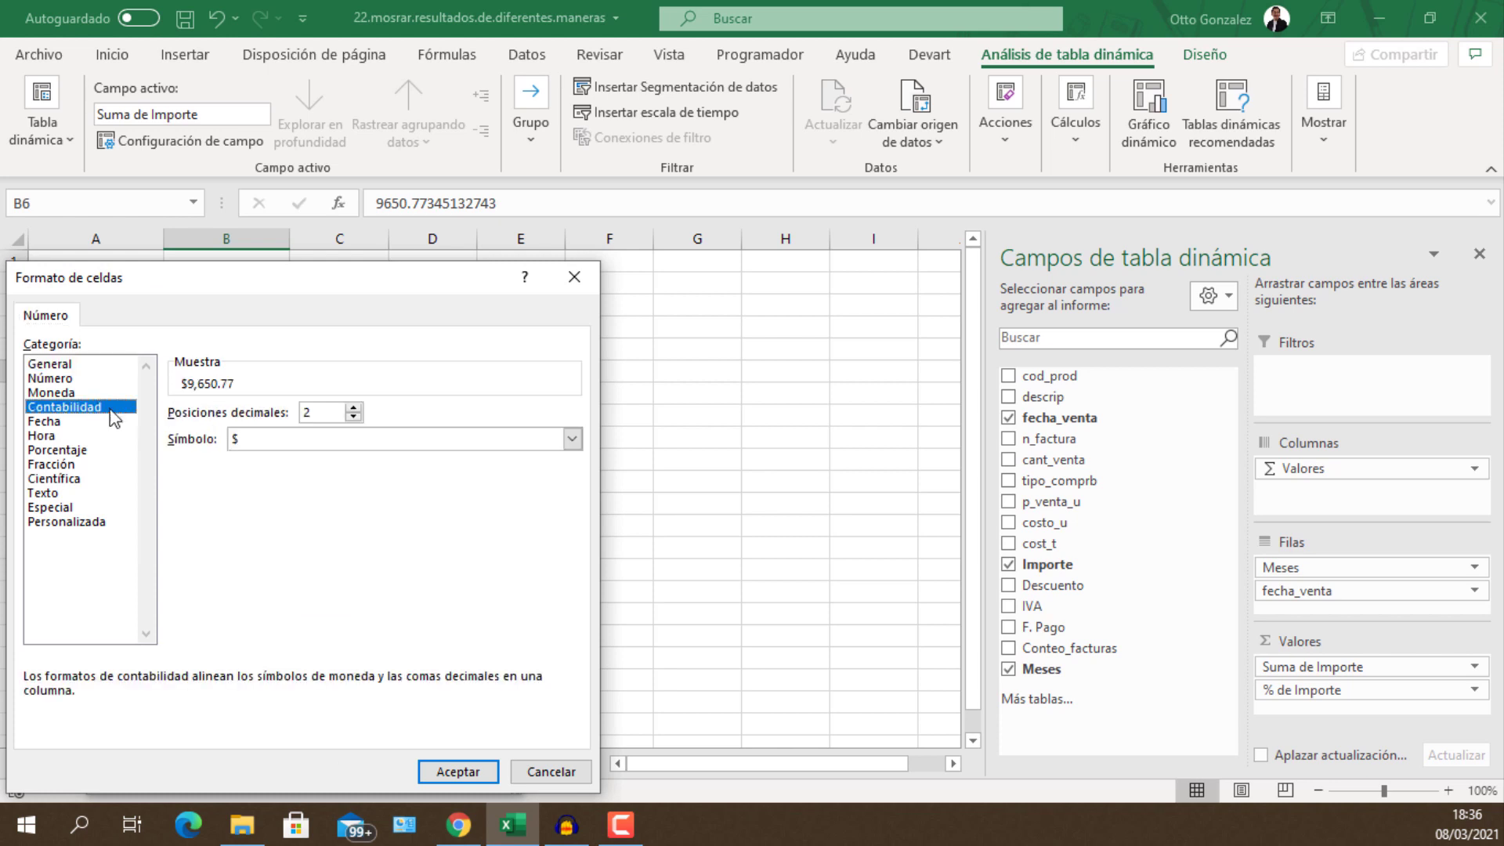
{"action": "left_click", "coordinate": [459, 771]}
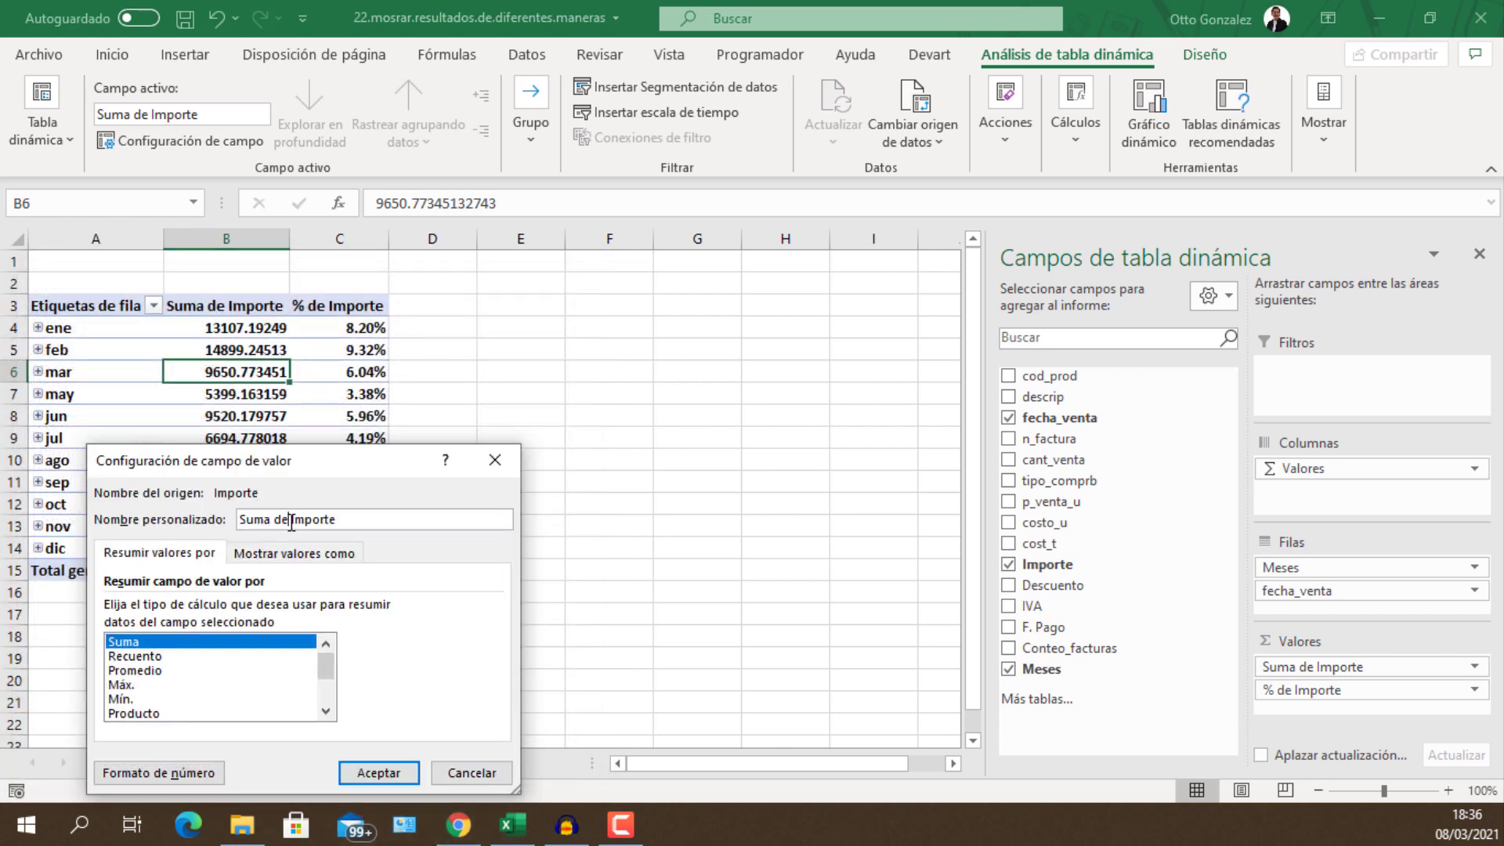
{"action": "left_click_drag", "start_coordinate": [291, 521], "coordinate": [239, 521]}
{"action": "key", "text": "BackSpace"}
{"action": "left_click", "coordinate": [378, 772]}
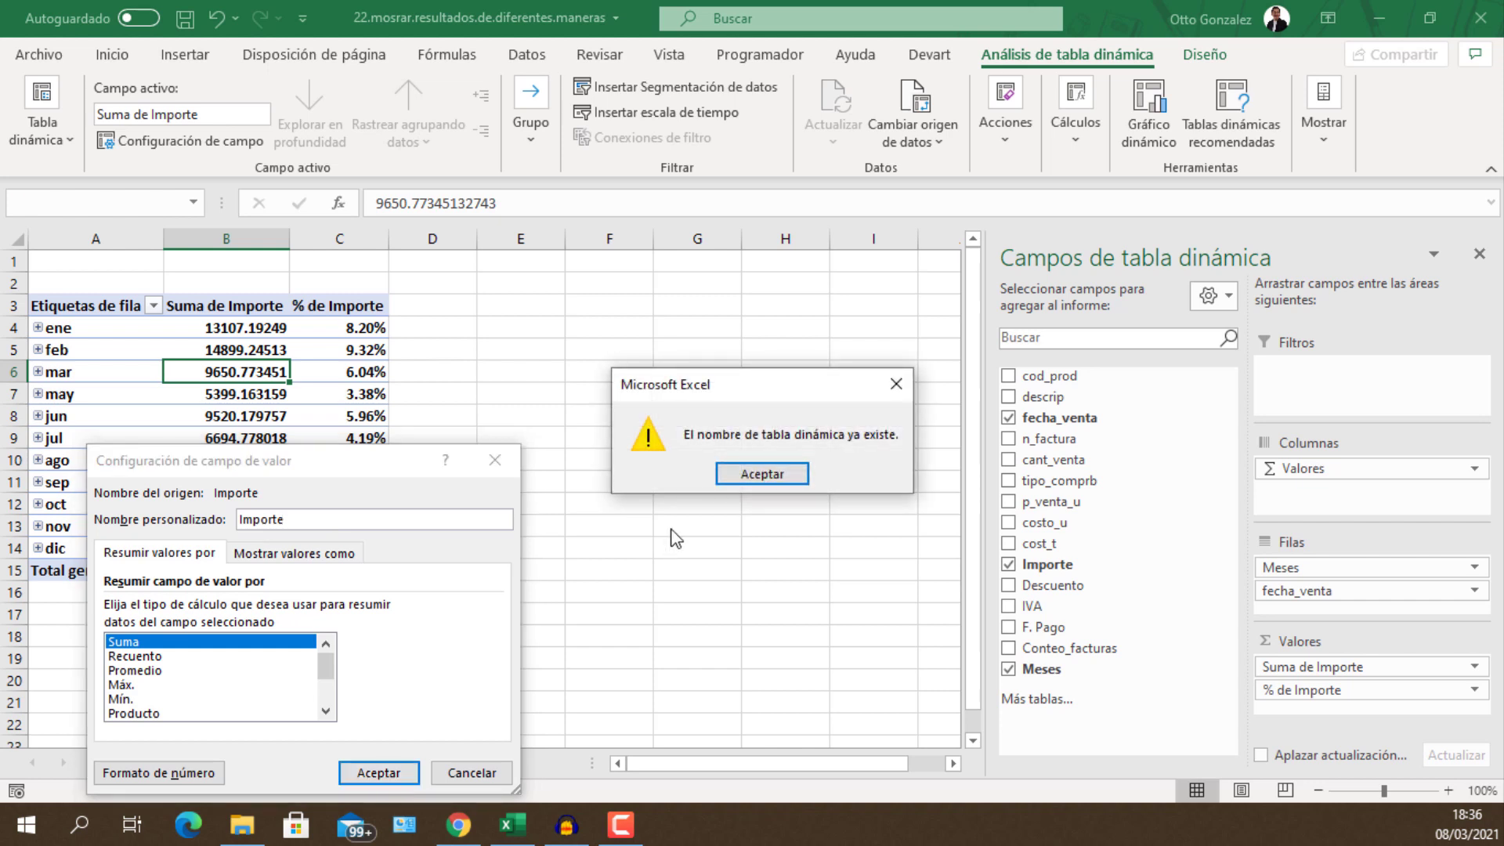
{"action": "left_click", "coordinate": [764, 472]}
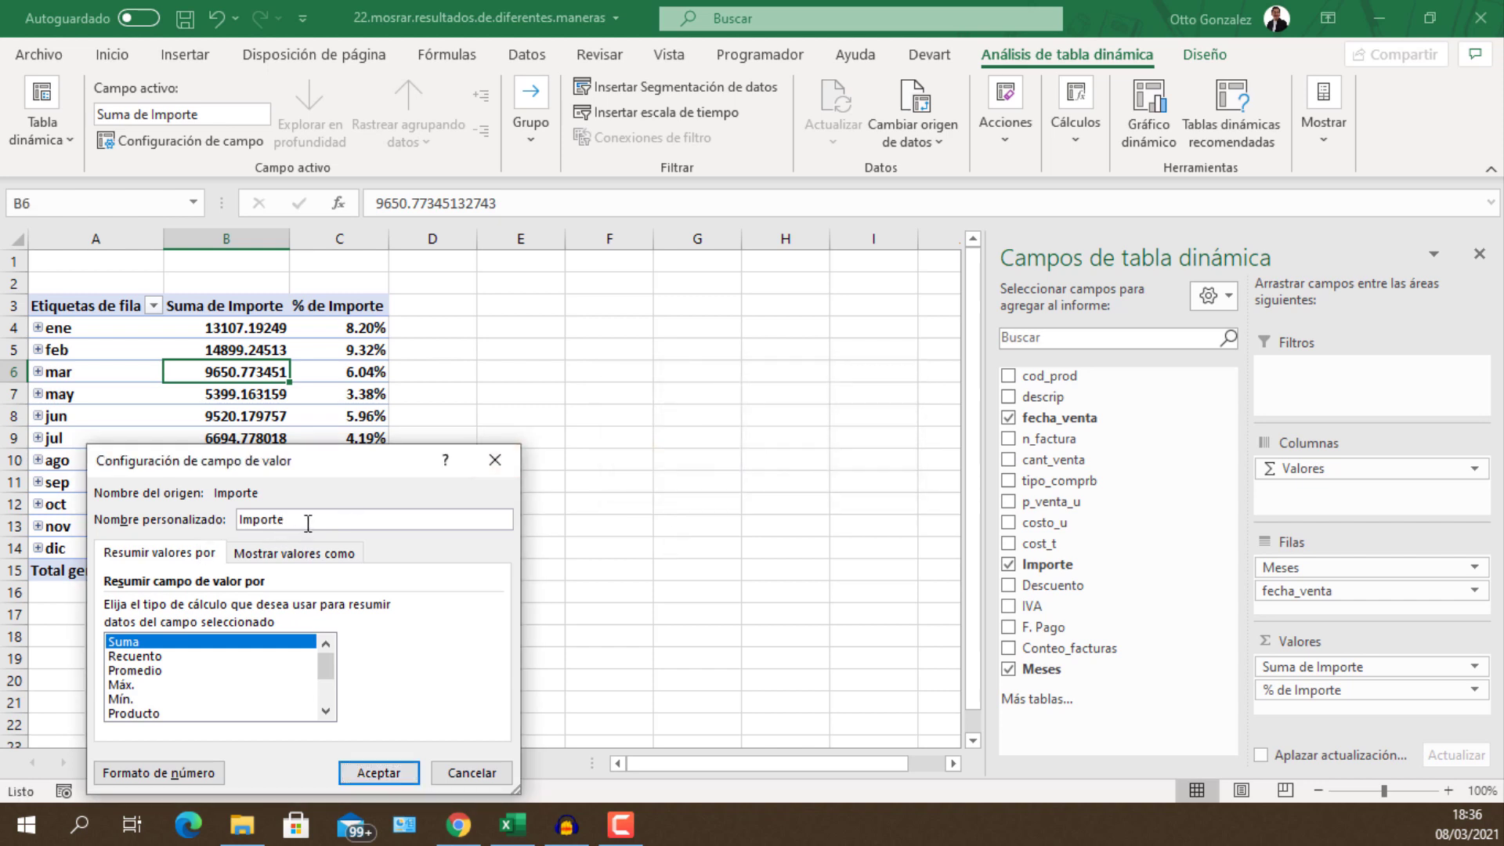
{"action": "key", "text": "Return"}
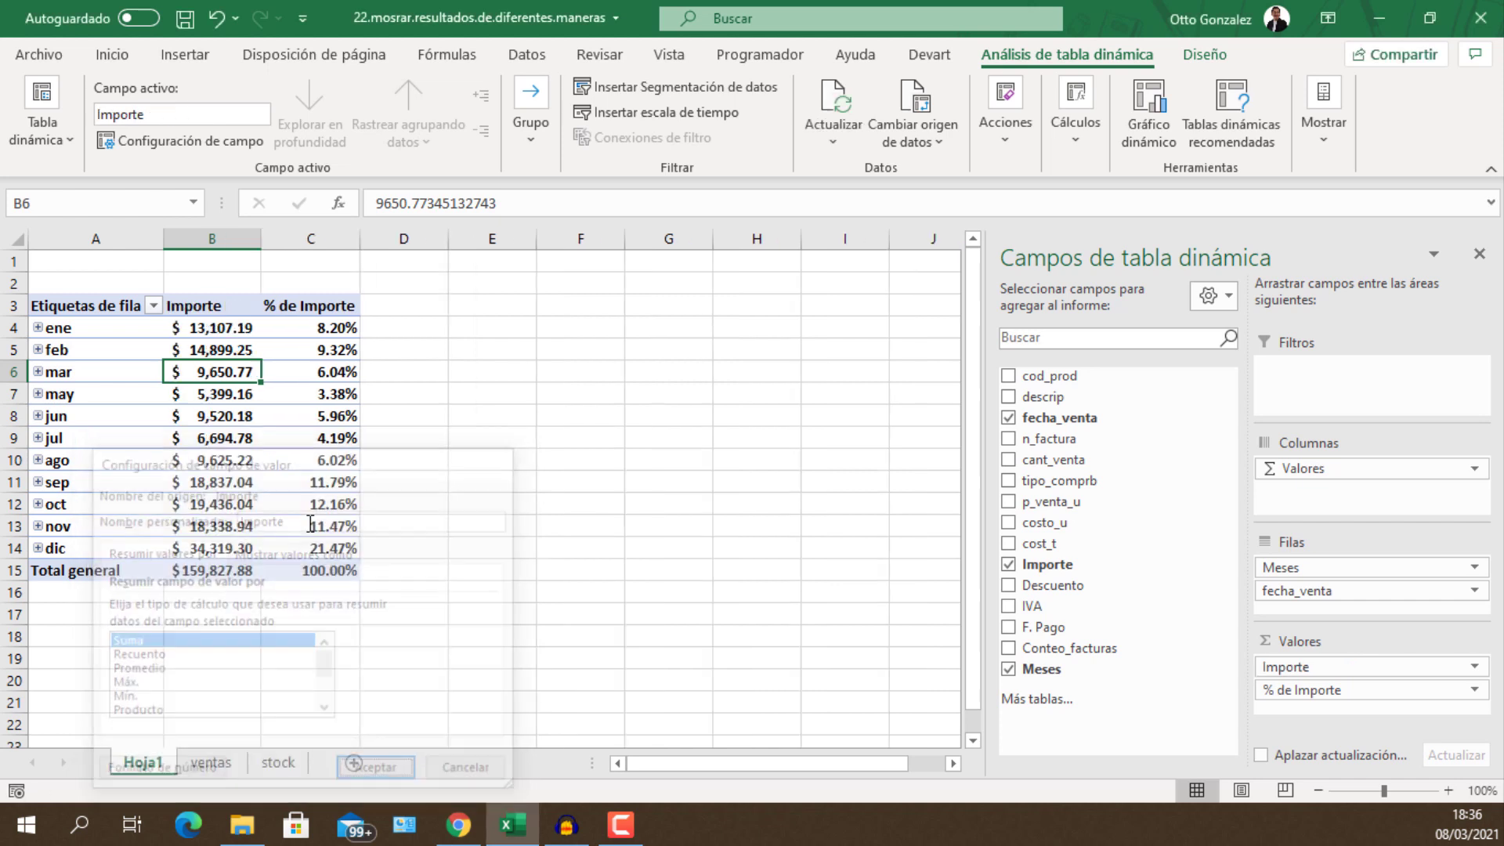
{"action": "left_click", "coordinate": [229, 330]}
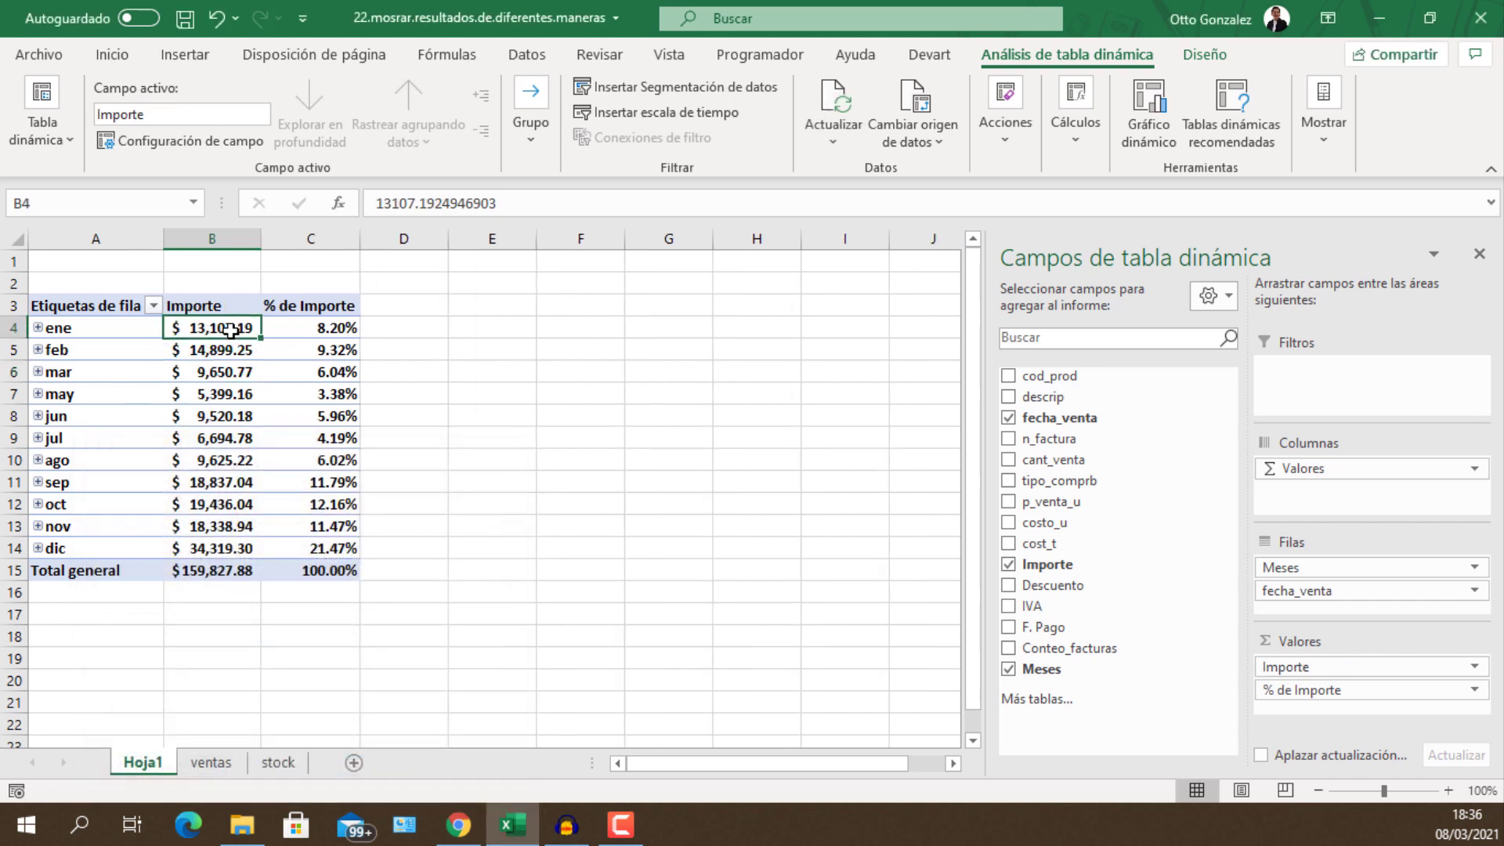
{"action": "key", "text": "Down"}
{"action": "key", "text": "Right"}
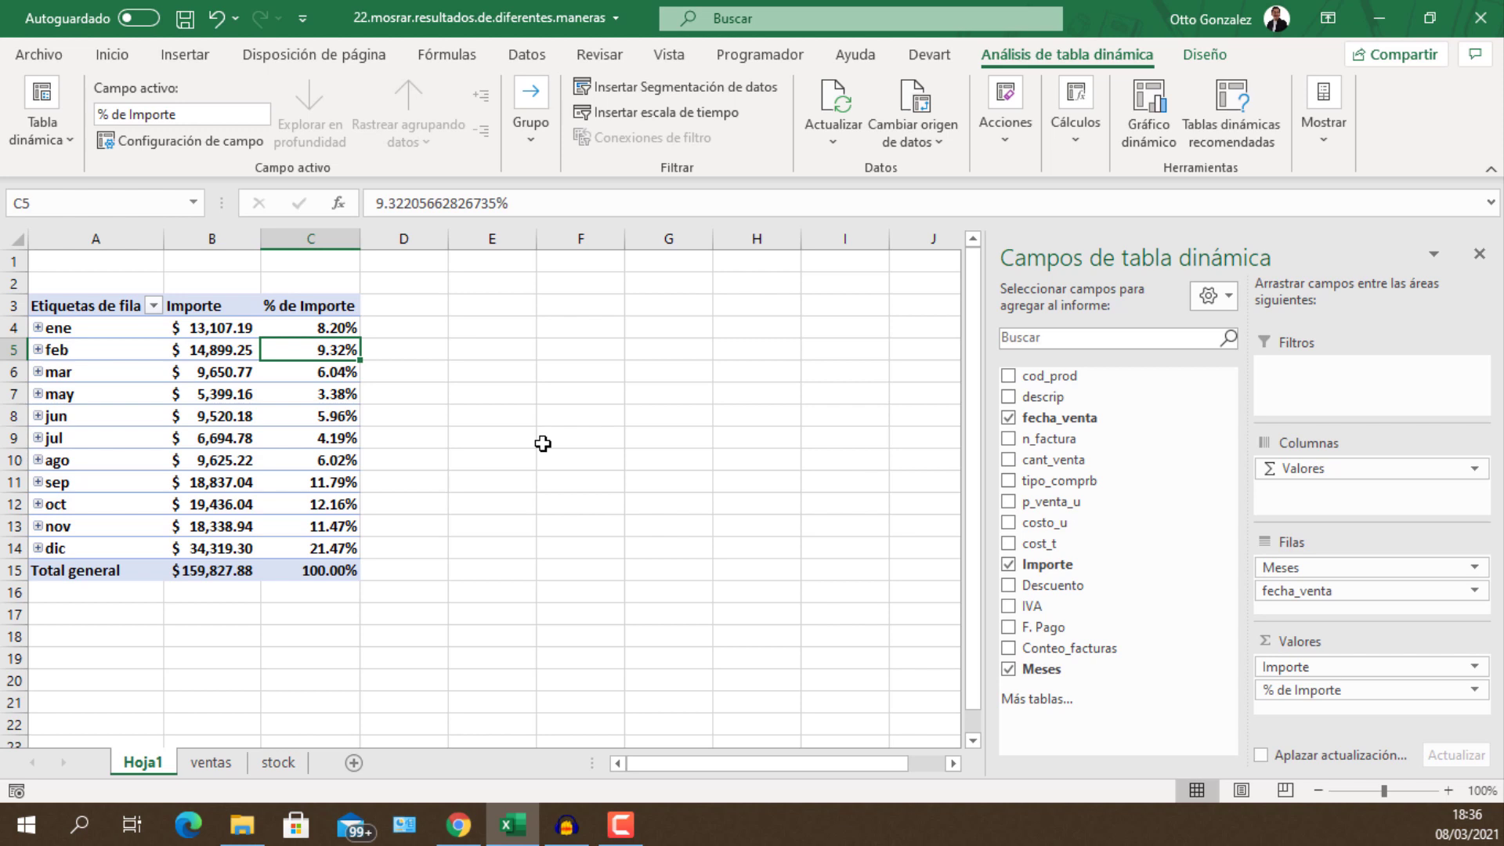
{"action": "key", "text": "Down"}
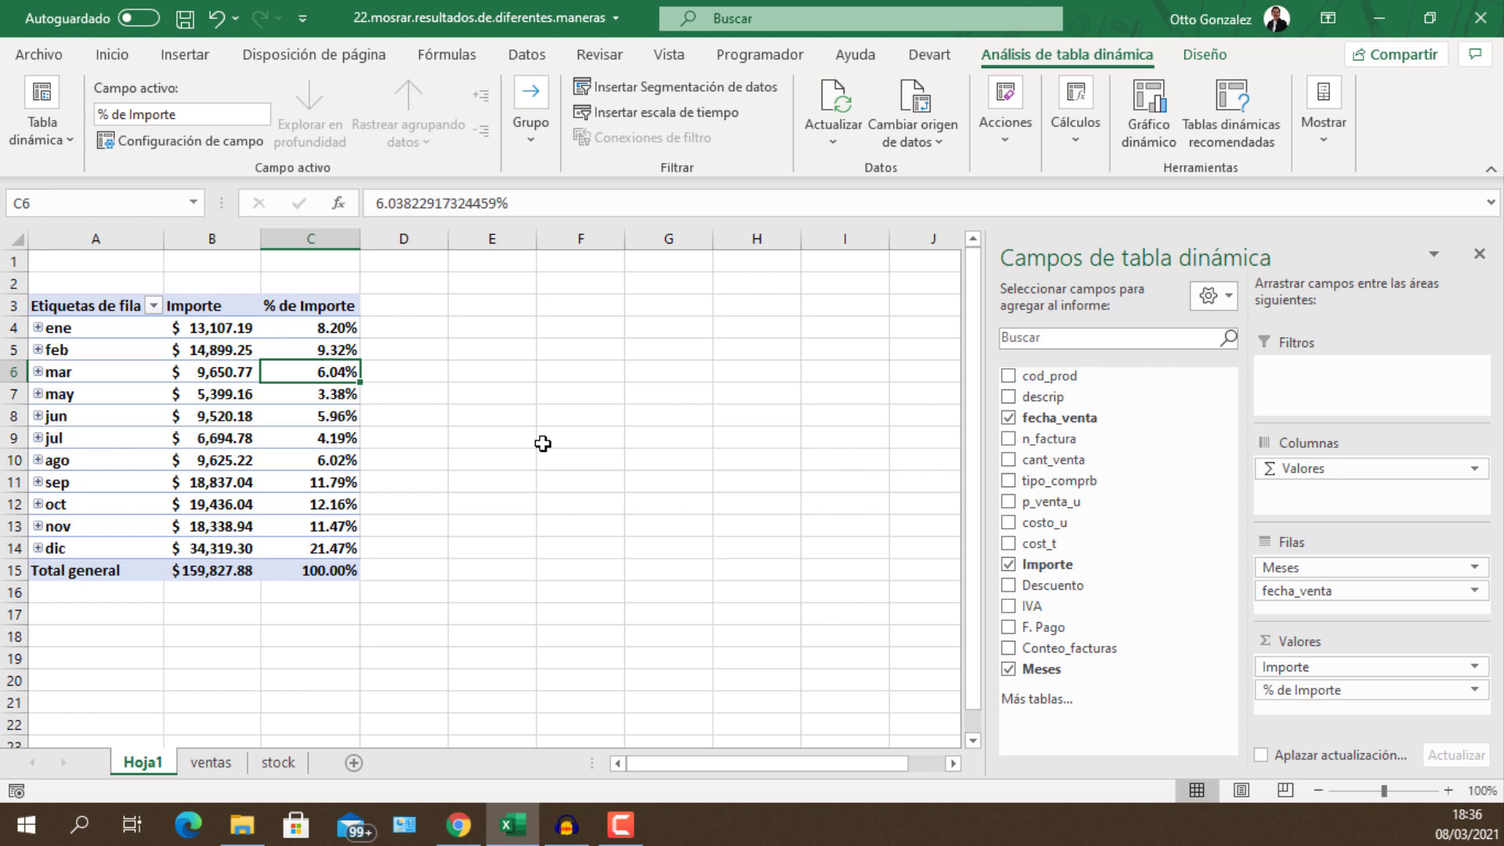
{"action": "key", "text": "Left"}
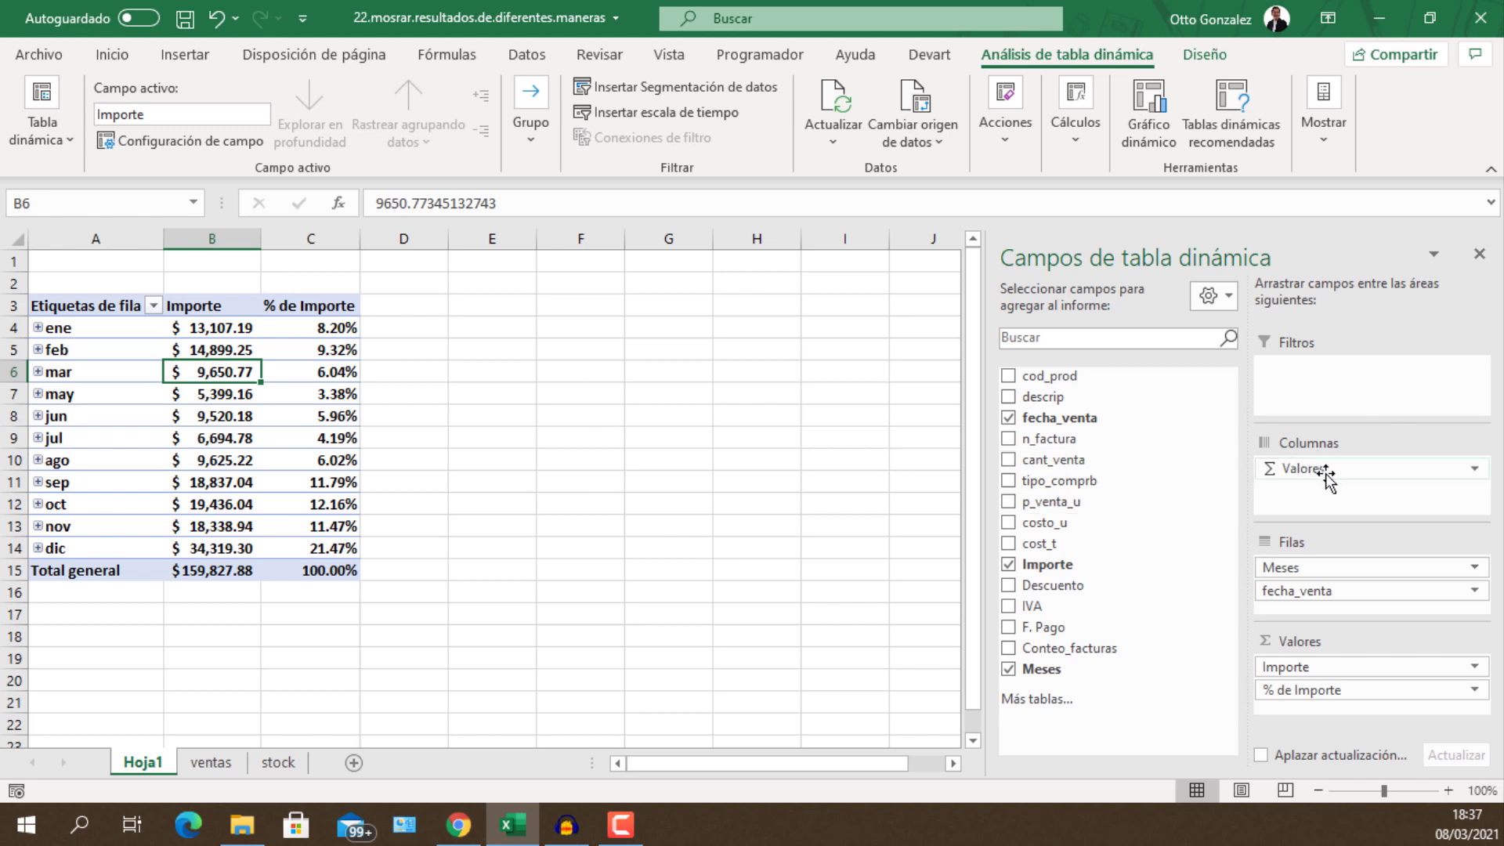
Move the Valores field from Columnas to Filas so Importe and % de Importe stack under each month
{"action": "left_click_drag", "start_coordinate": [1327, 474], "coordinate": [1326, 605]}
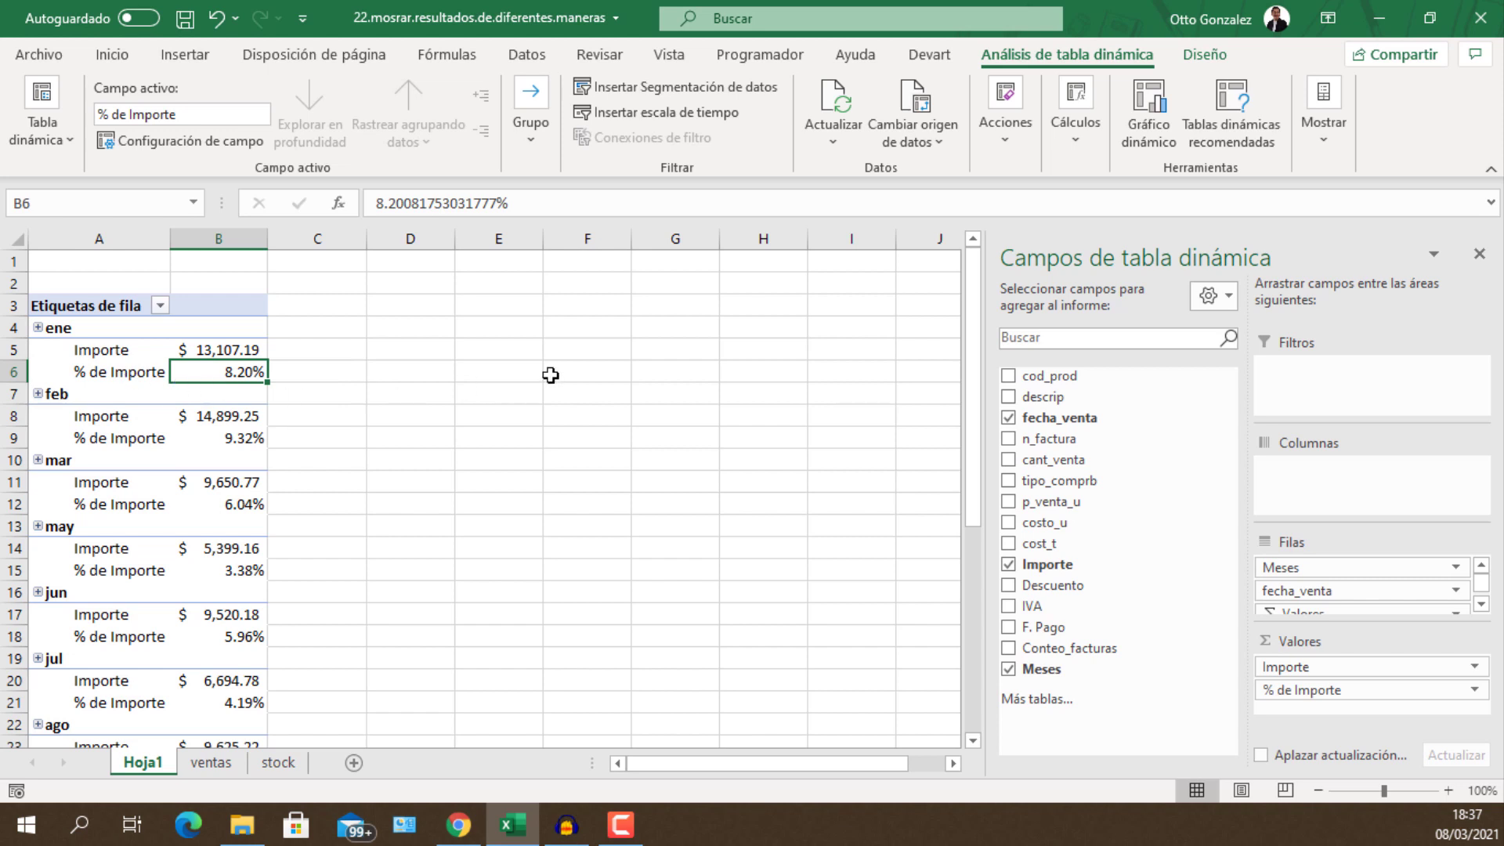
Set the report layout to Mostrar en formato de esquema on the Diseño tab
{"action": "left_click", "coordinate": [1202, 57]}
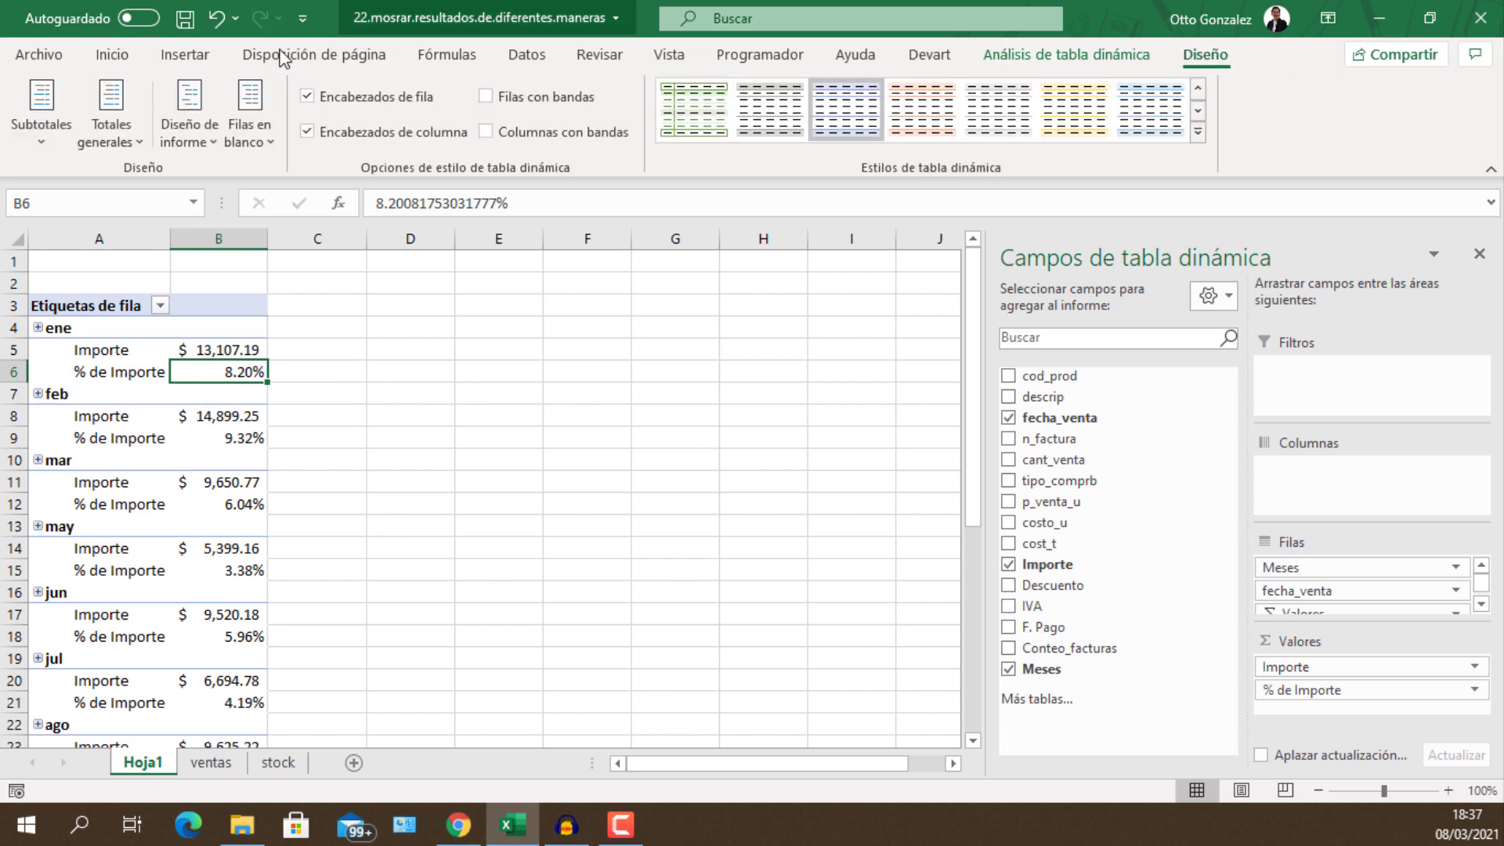
{"action": "left_click", "coordinate": [192, 109]}
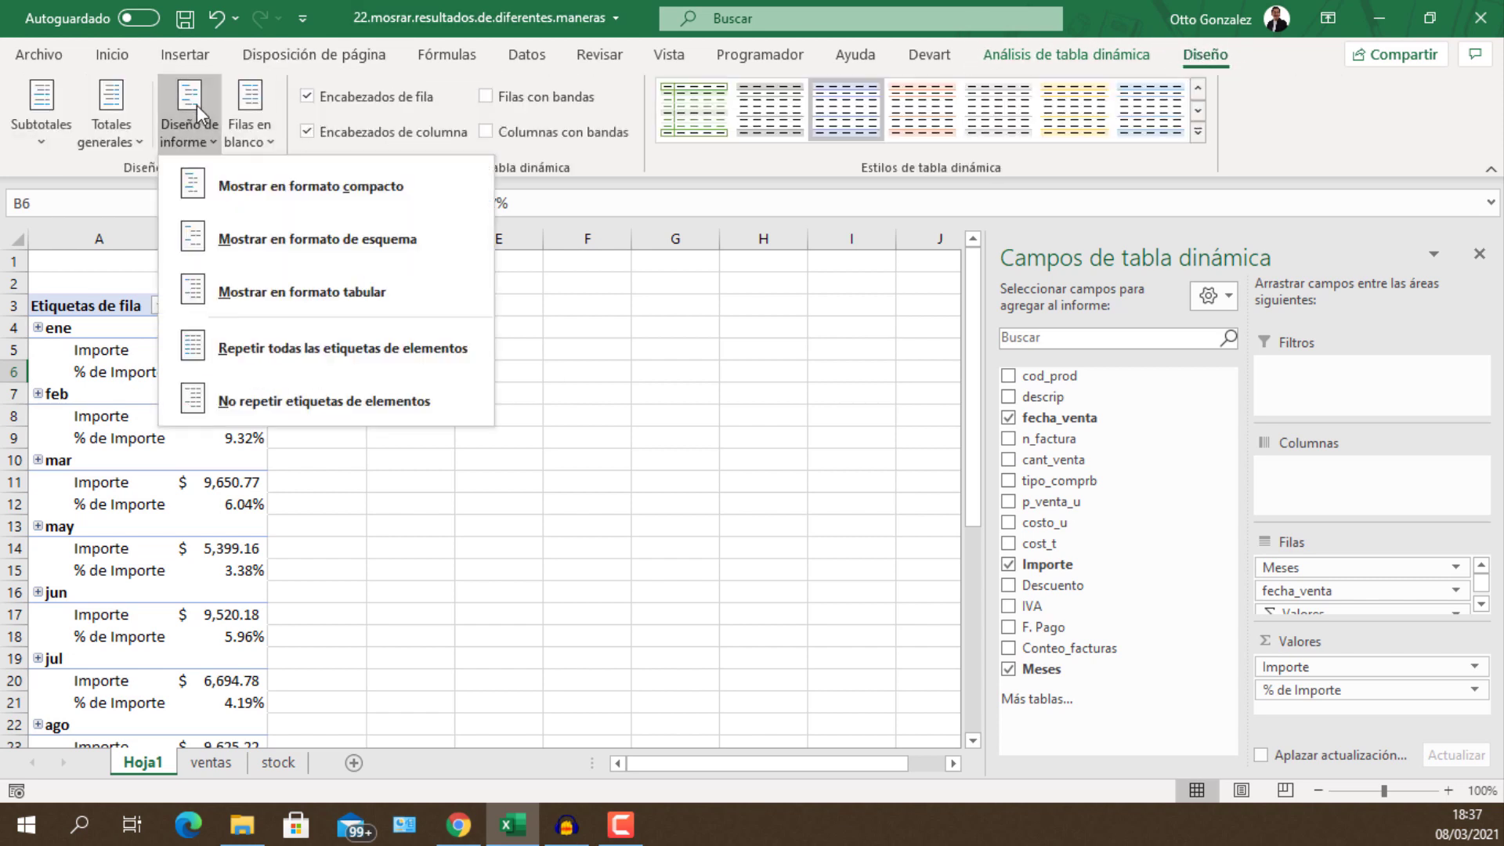
{"action": "left_click", "coordinate": [238, 242]}
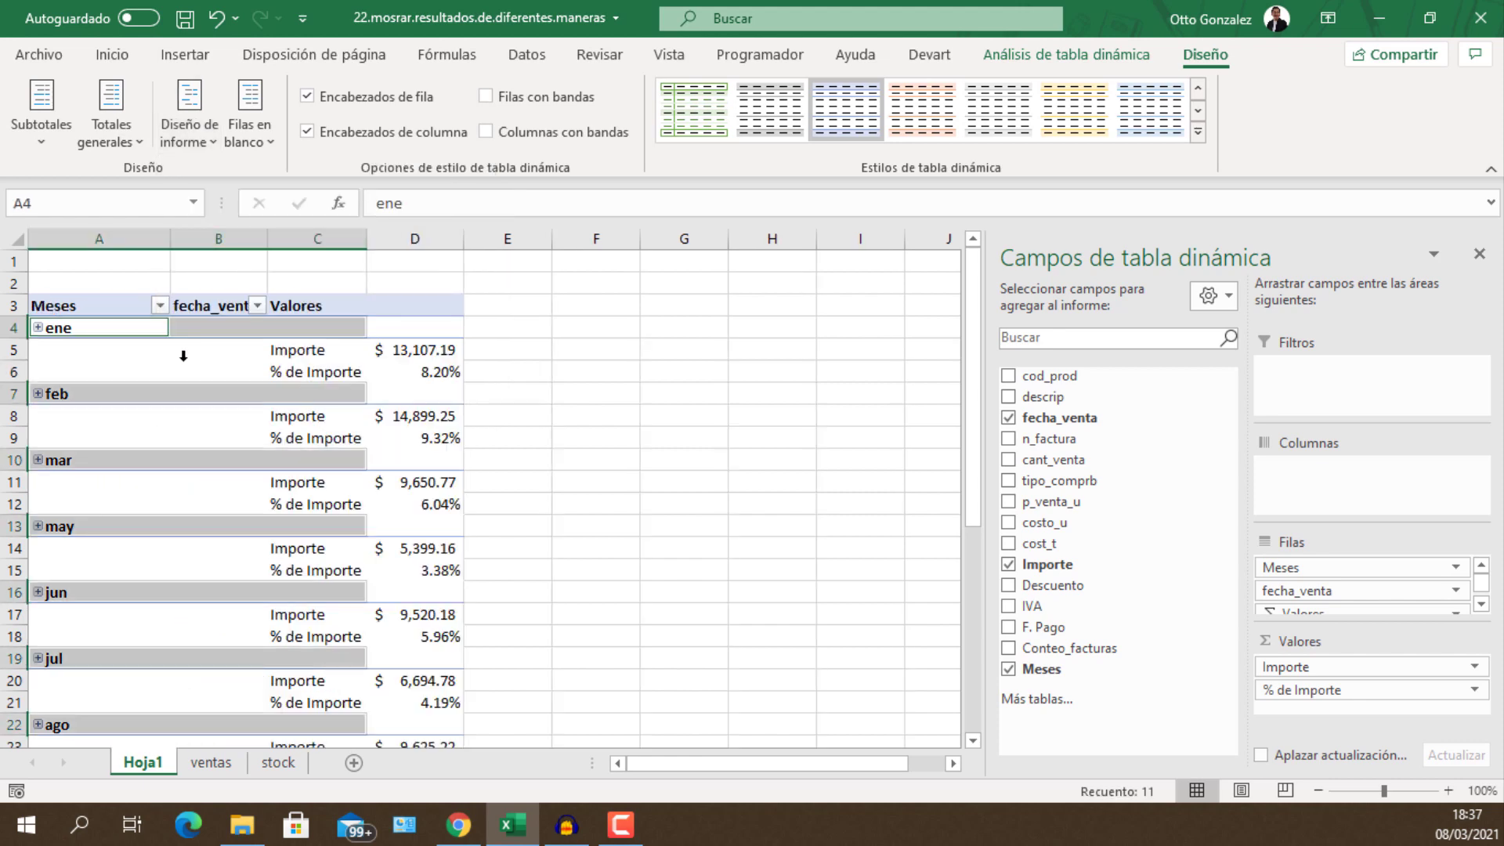
{"action": "left_click", "coordinate": [437, 376]}
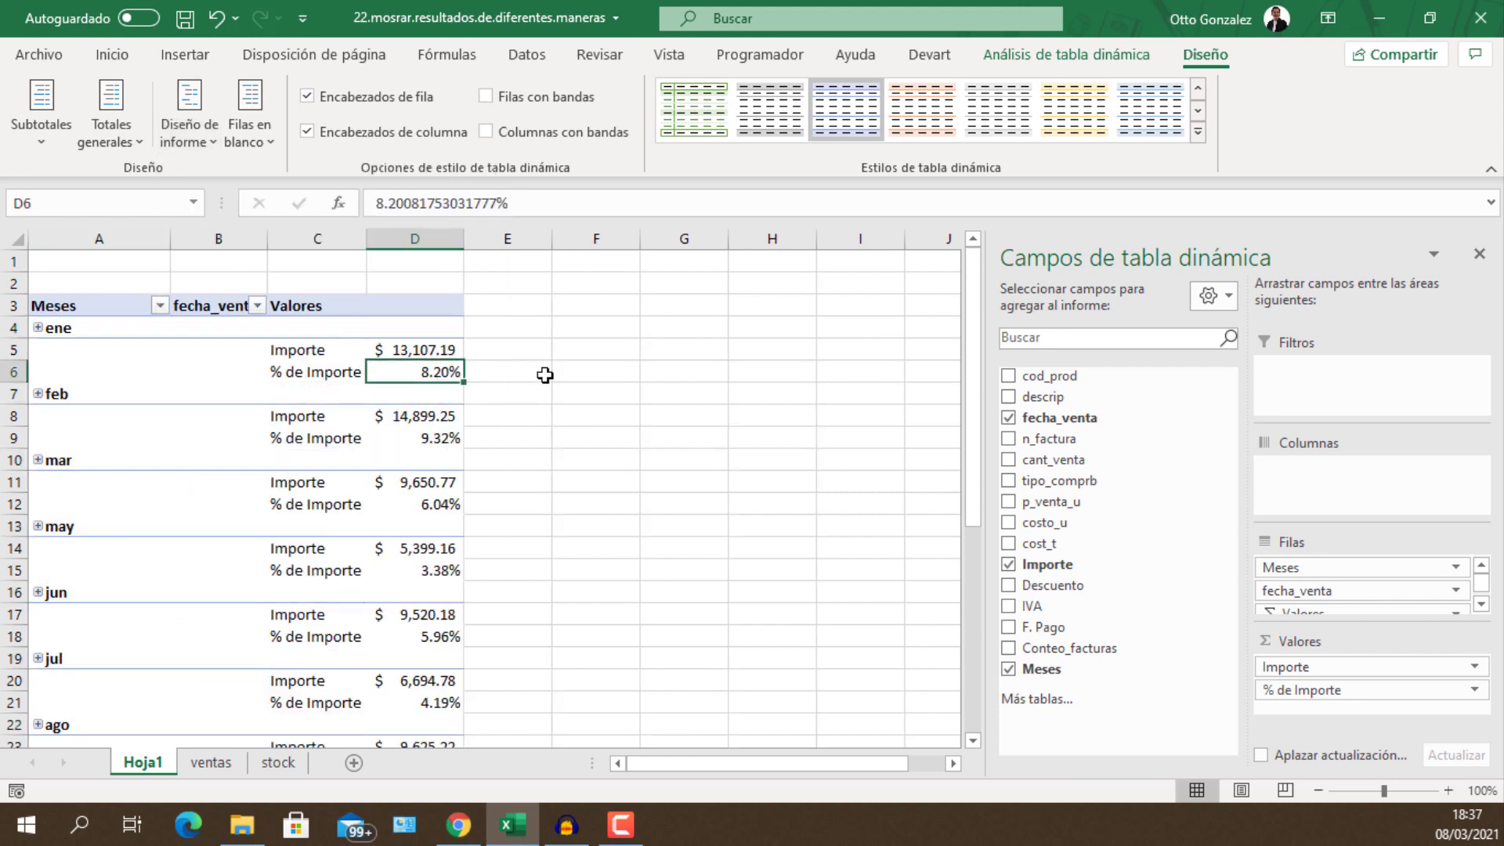
{"action": "scroll", "coordinate": [545, 375], "scroll_direction": "down", "scroll_amount": 3}
{"action": "scroll", "coordinate": [545, 375], "scroll_direction": "down", "scroll_amount": 1}
{"action": "scroll", "coordinate": [545, 375], "scroll_direction": "down", "scroll_amount": 2}
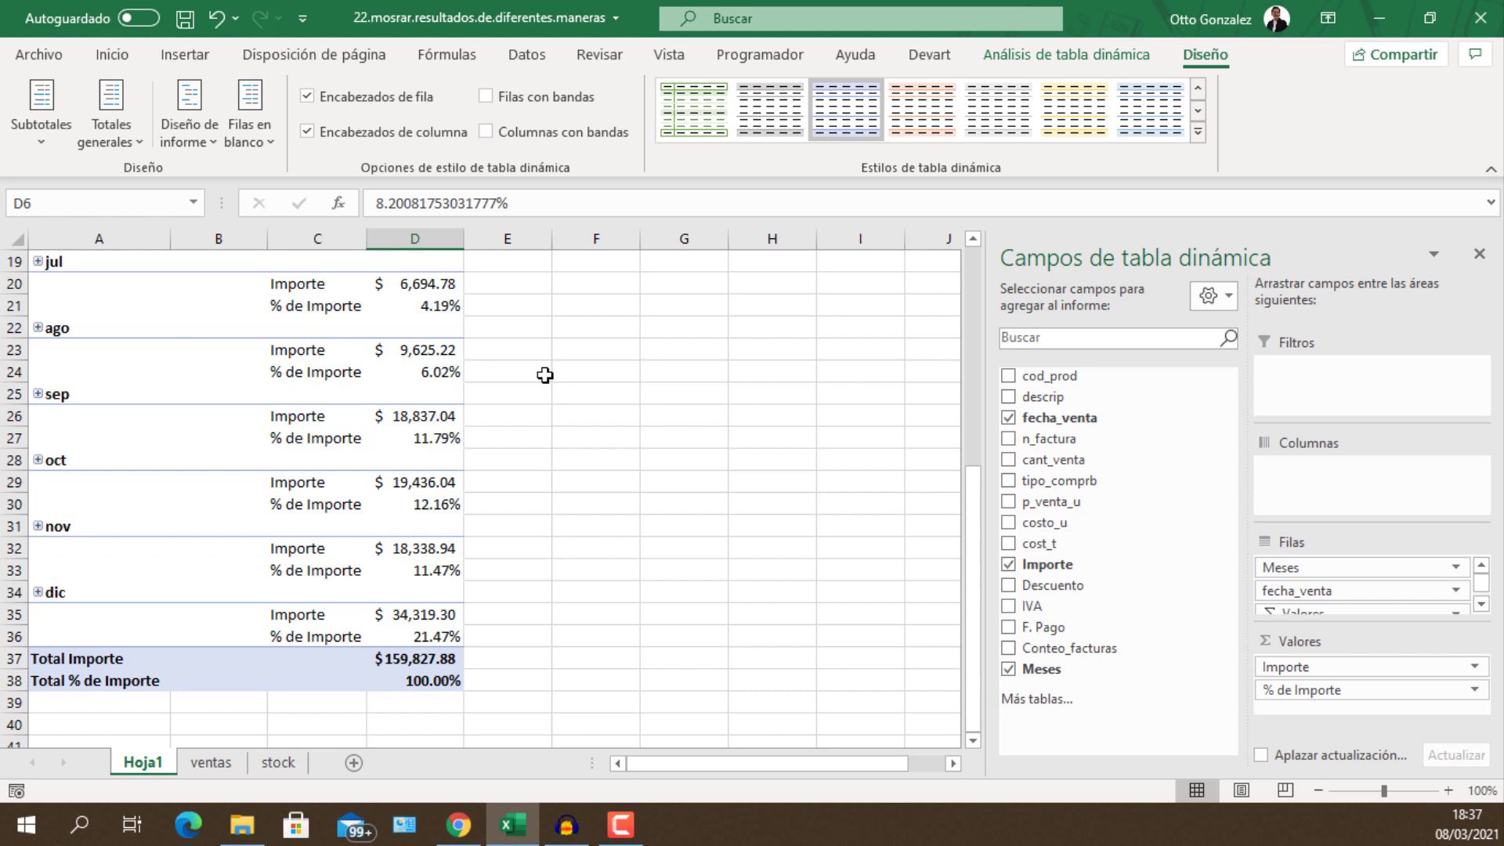
{"action": "scroll", "coordinate": [545, 376], "scroll_direction": "up", "scroll_amount": 6}
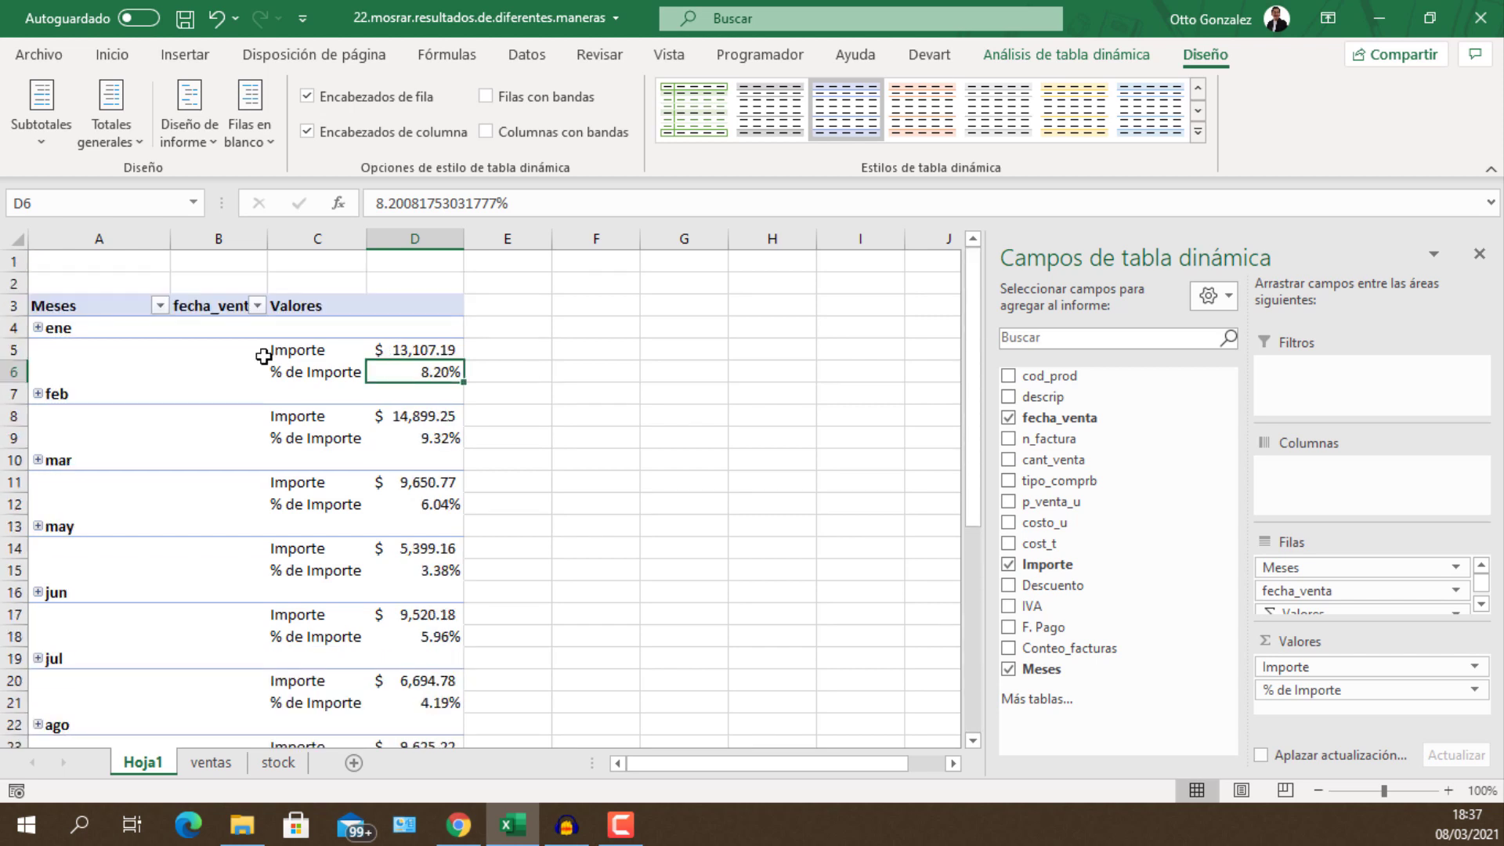
{"action": "left_click", "coordinate": [203, 350]}
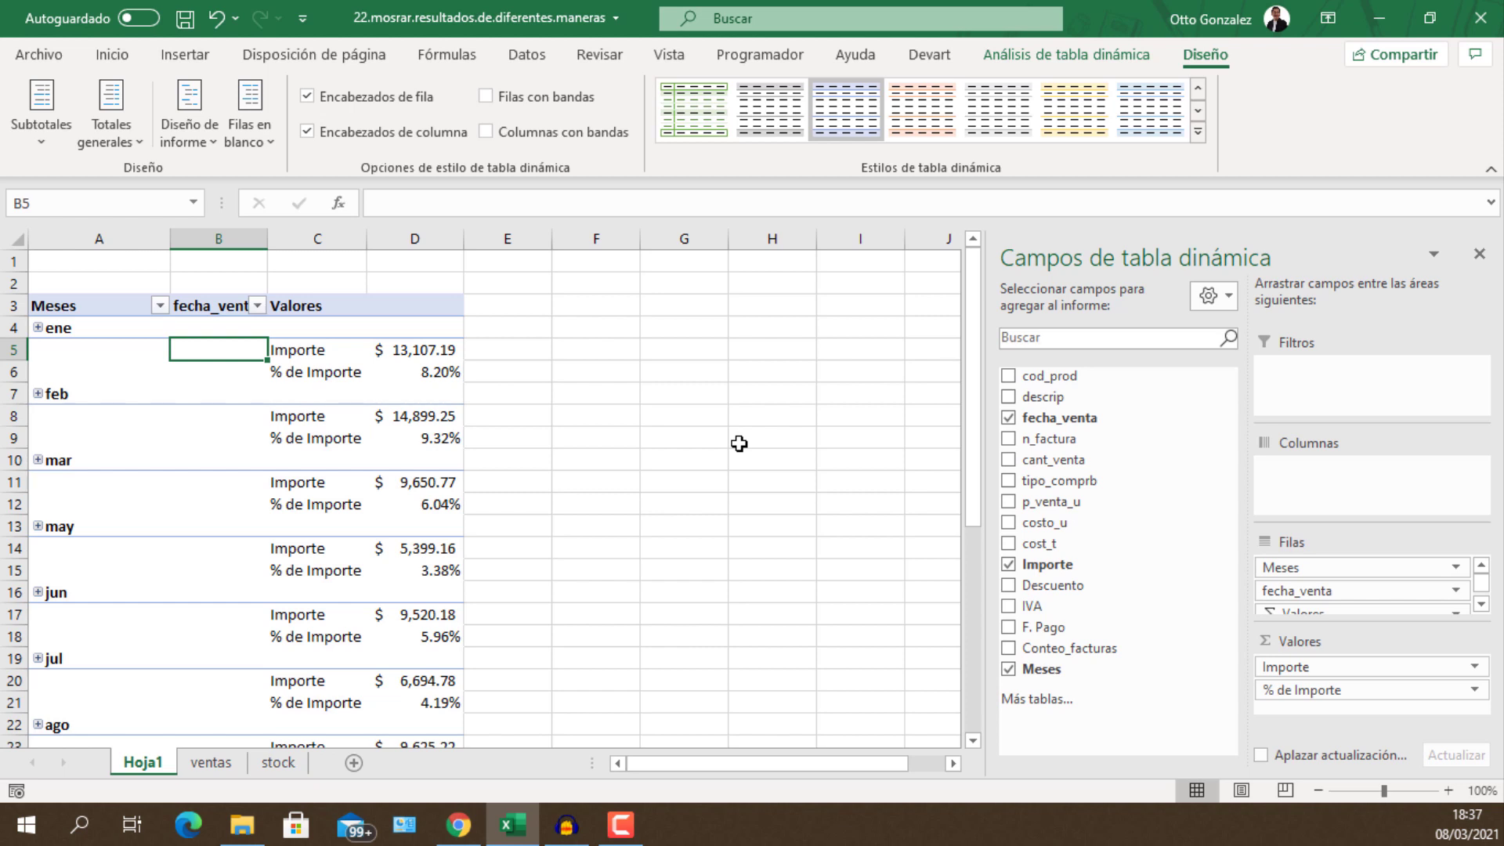
View Importe's Mostrar valores como options in Value Field Settings, leaving it at Sin cálculo
{"action": "right_click", "coordinate": [416, 353]}
{"action": "left_click", "coordinate": [490, 674]}
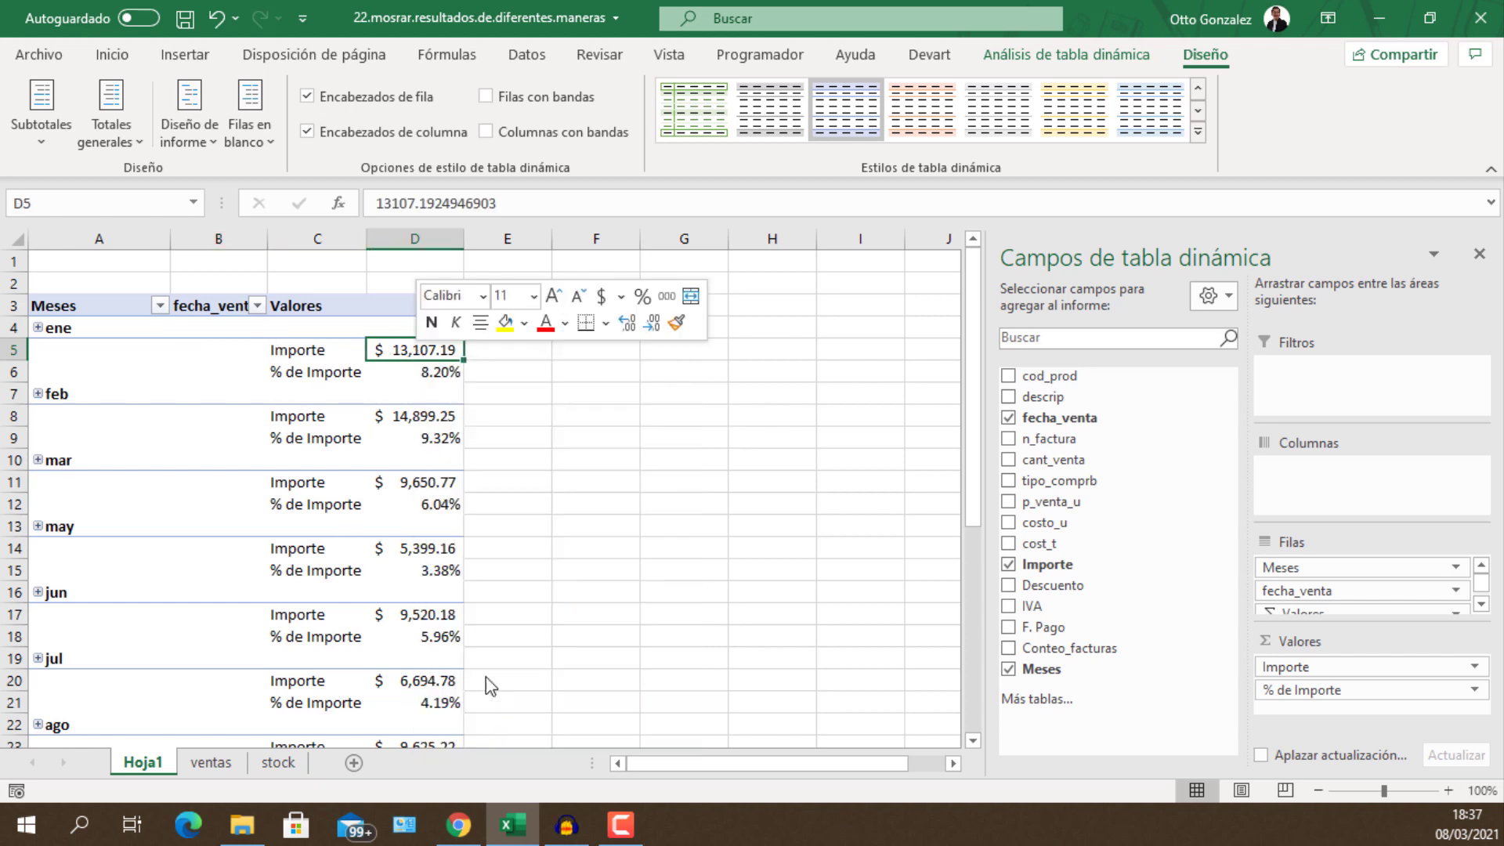
{"action": "left_click", "coordinate": [445, 558]}
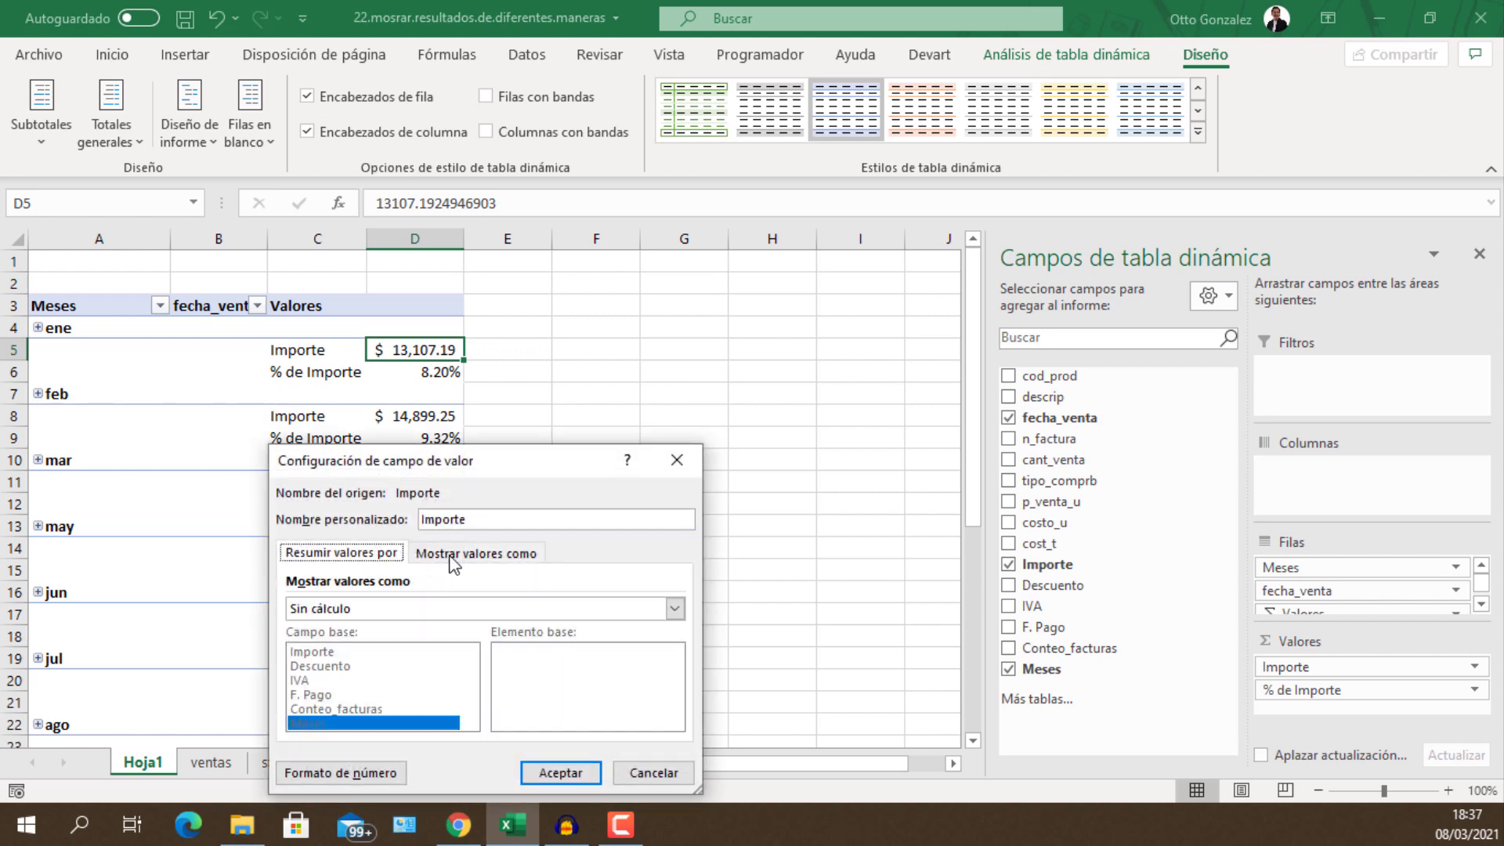
{"action": "left_click_drag", "start_coordinate": [494, 469], "coordinate": [475, 398]}
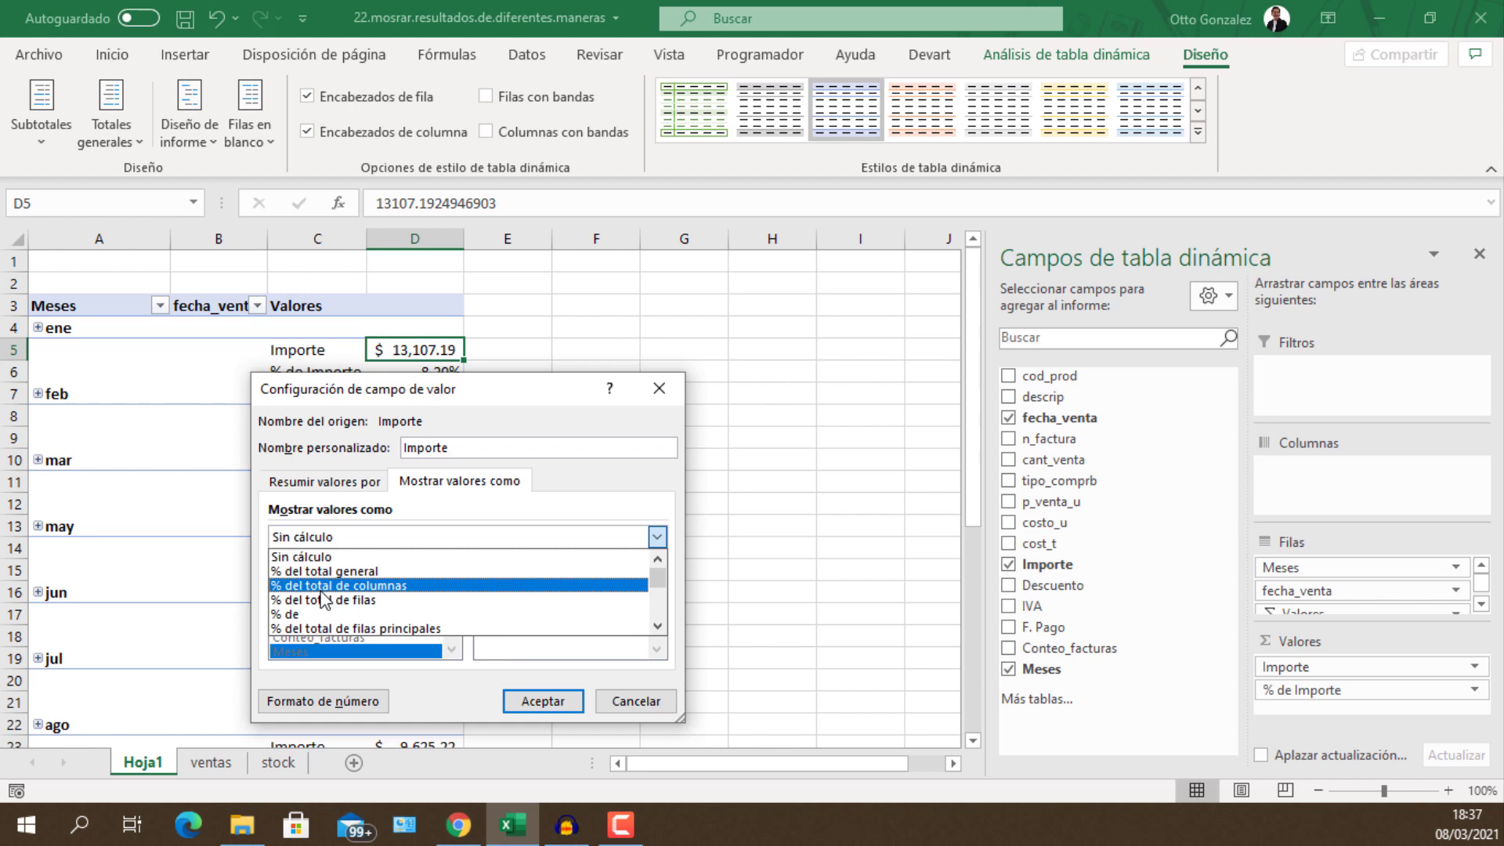
{"action": "key", "text": "Escape"}
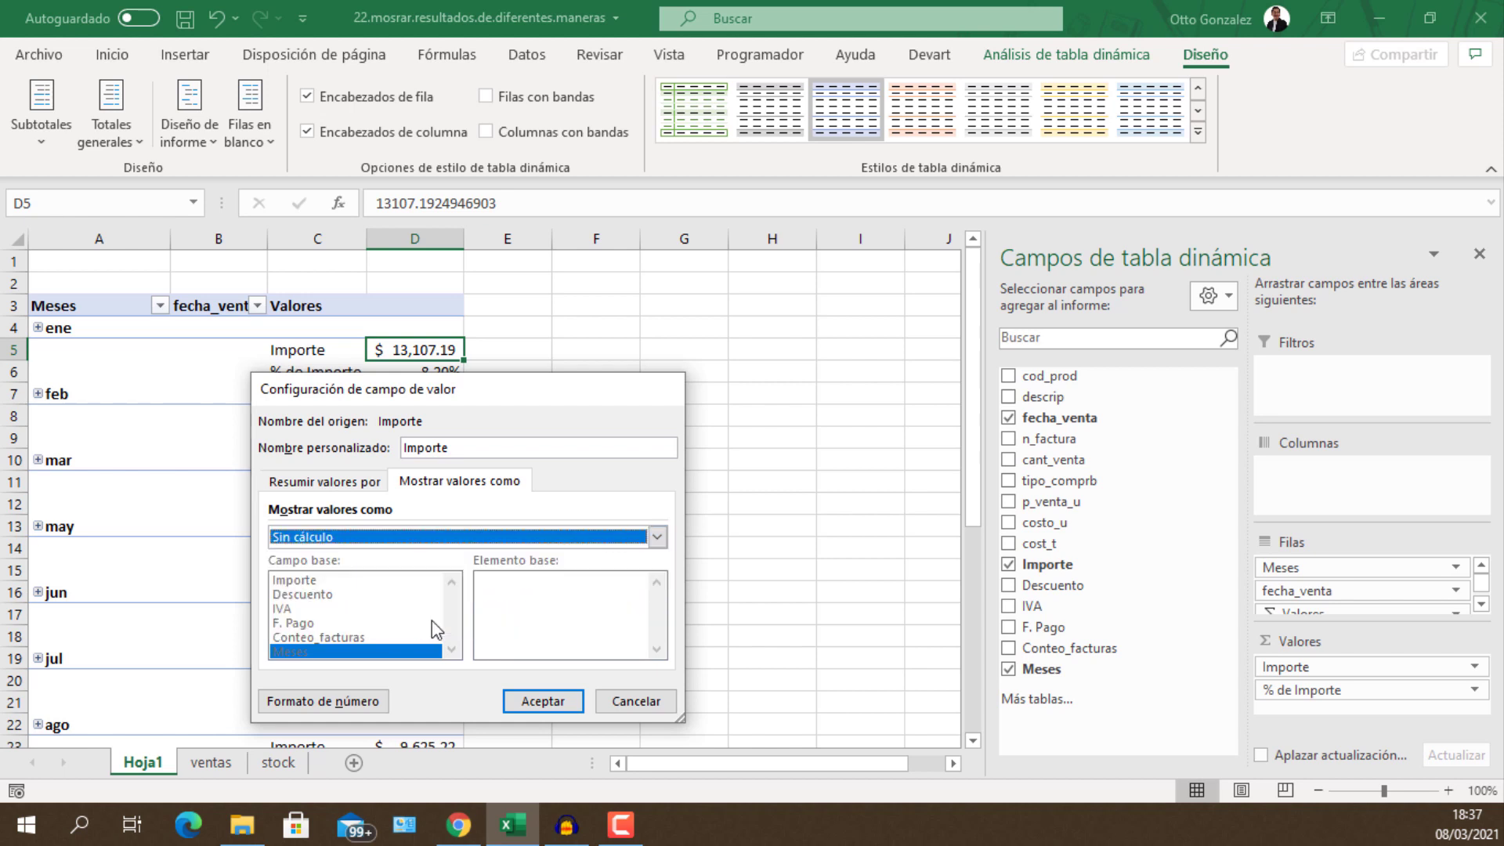